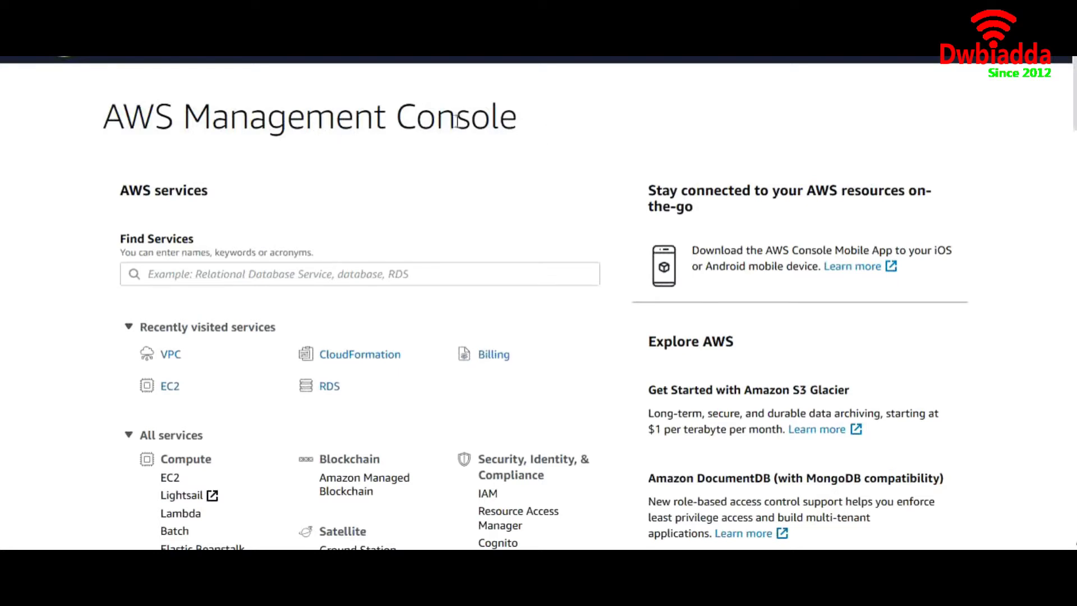
Step: Find the VPC service in the AWS Management Console and open its dashboard
left_click(286, 283)
type("vpc")
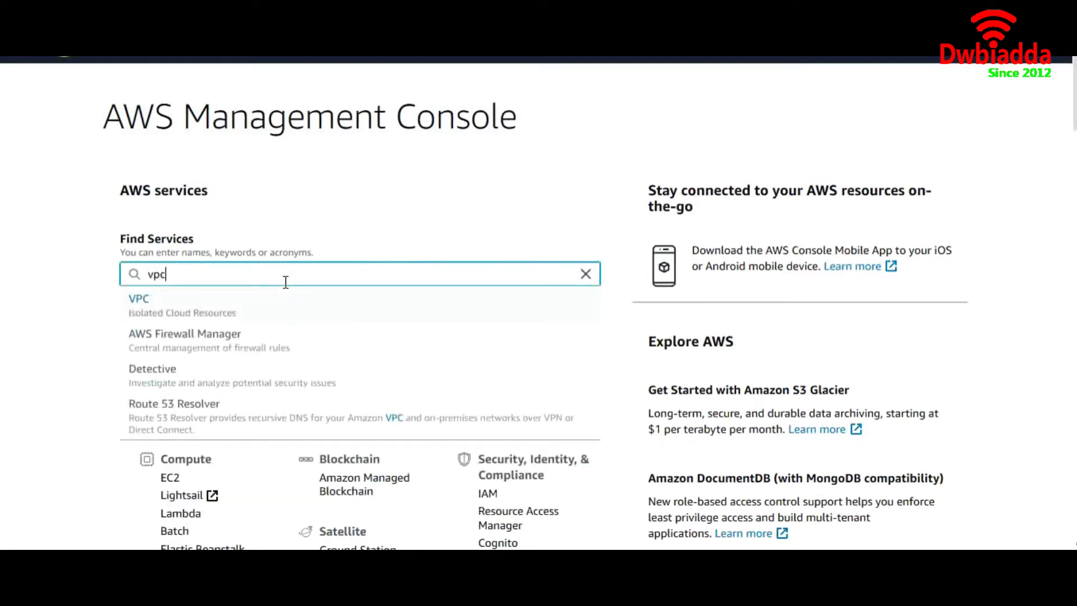
key("Return")
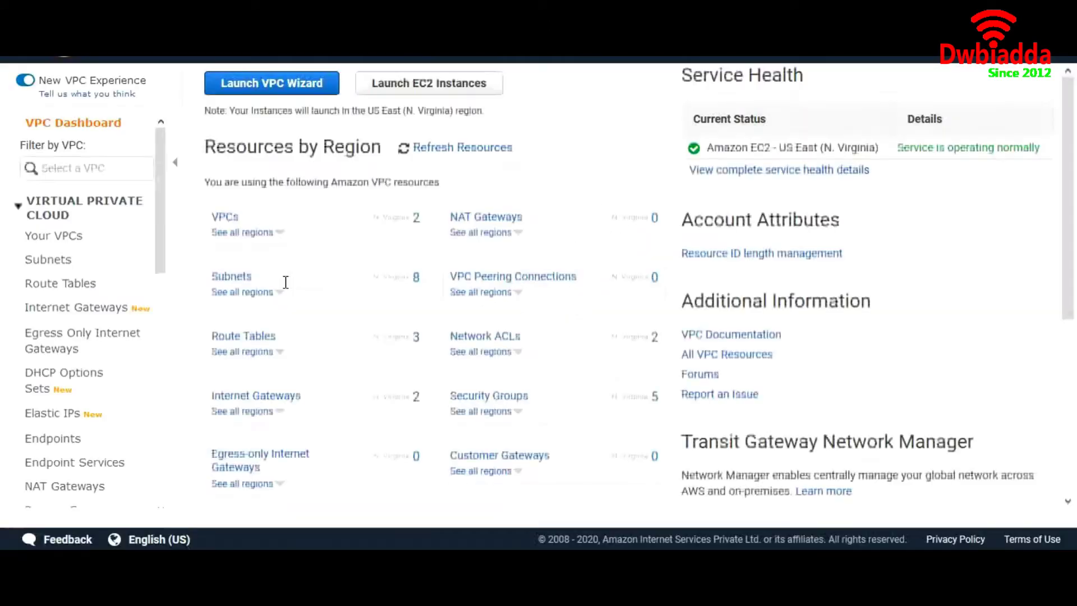
Step: Allocate a new Elastic IP address from Amazon's pool of IPv4 addresses
left_click_drag(161, 241, 171, 322)
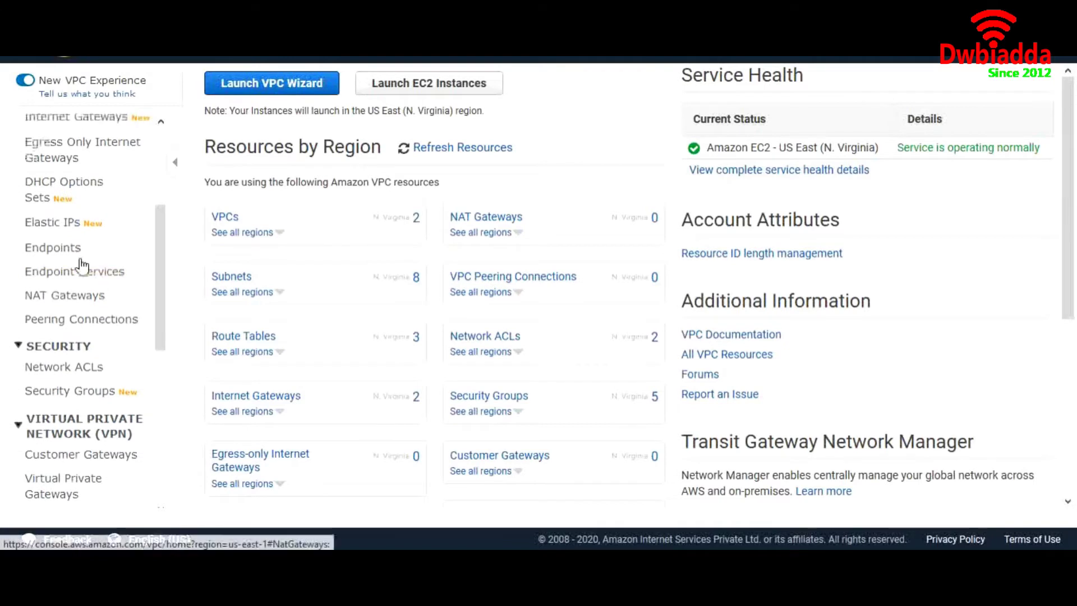
left_click(63, 230)
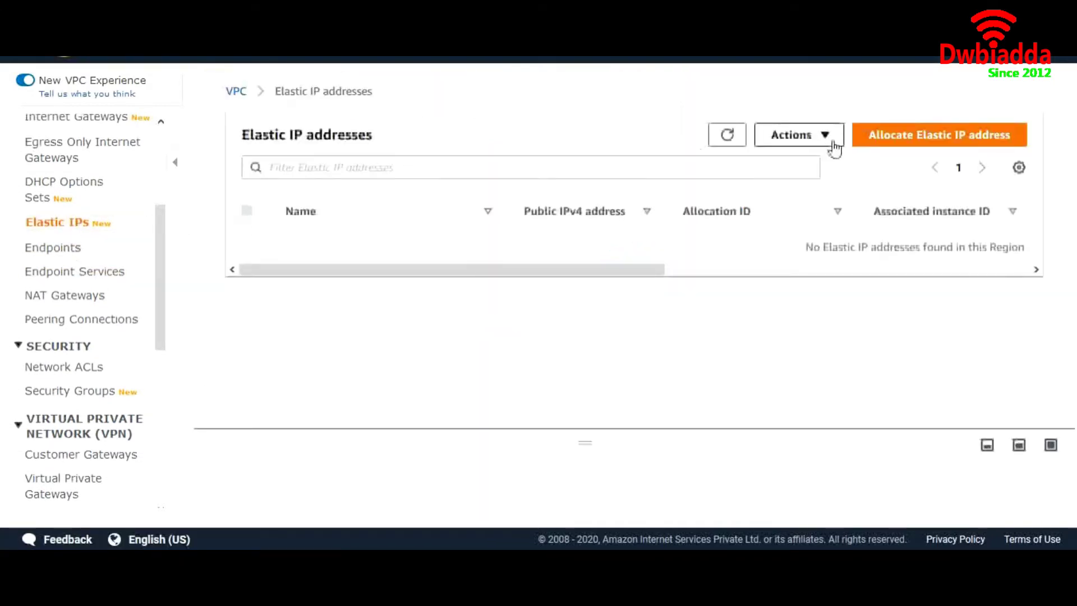
left_click(873, 140)
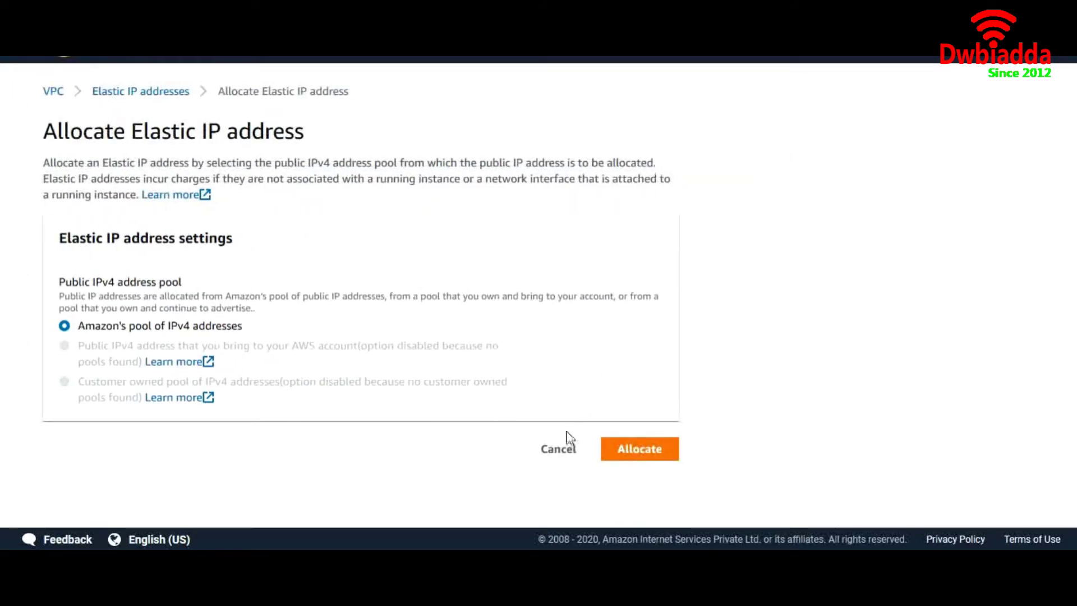
left_click(639, 459)
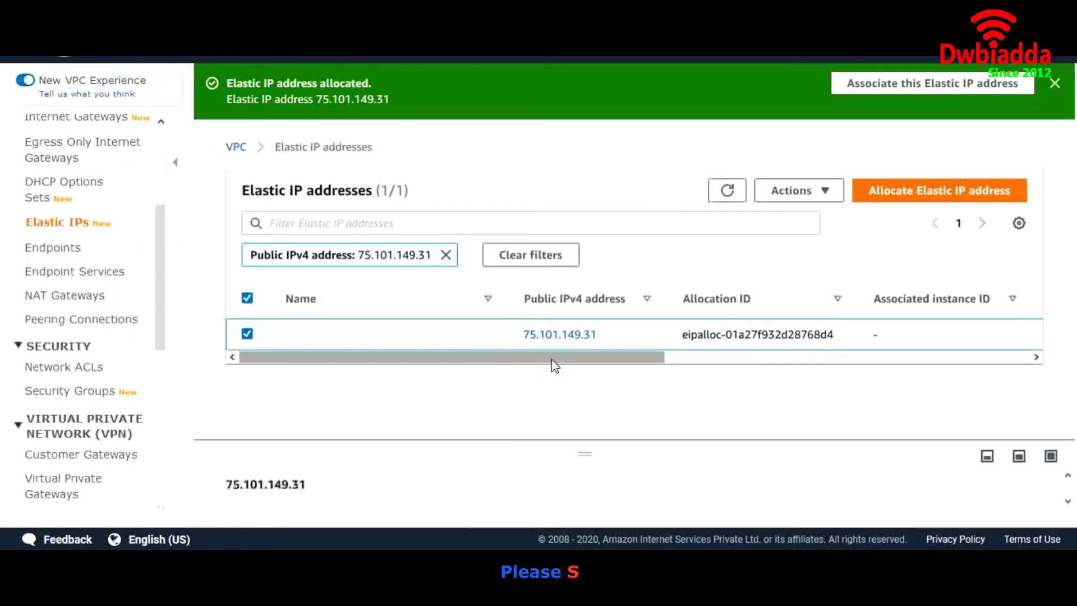
scroll(561, 359, "right", 2)
scroll(562, 345, "left", 2)
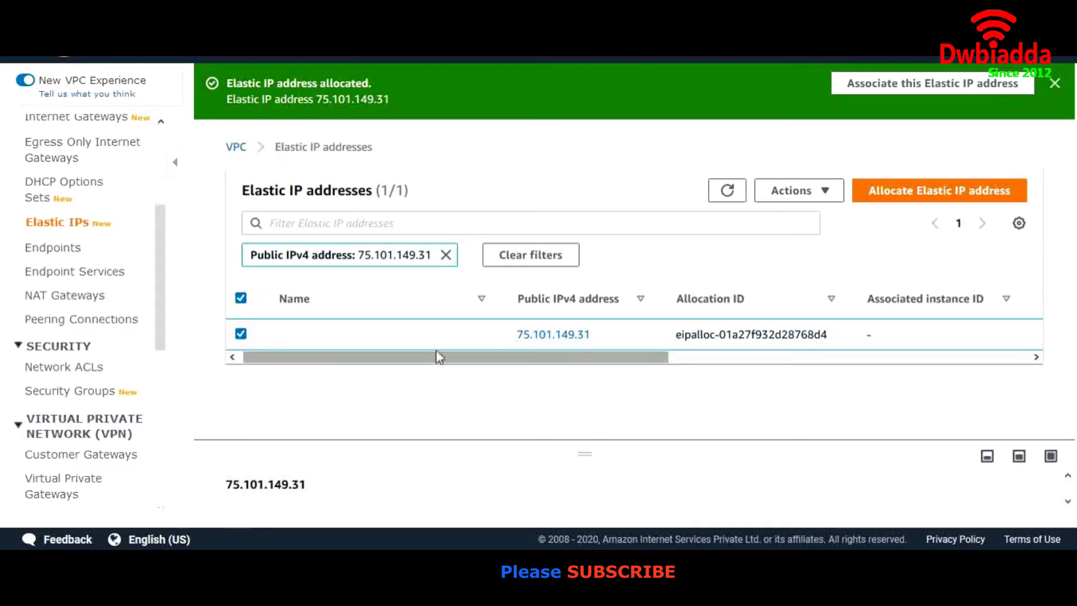
left_click_drag(437, 356, 252, 389)
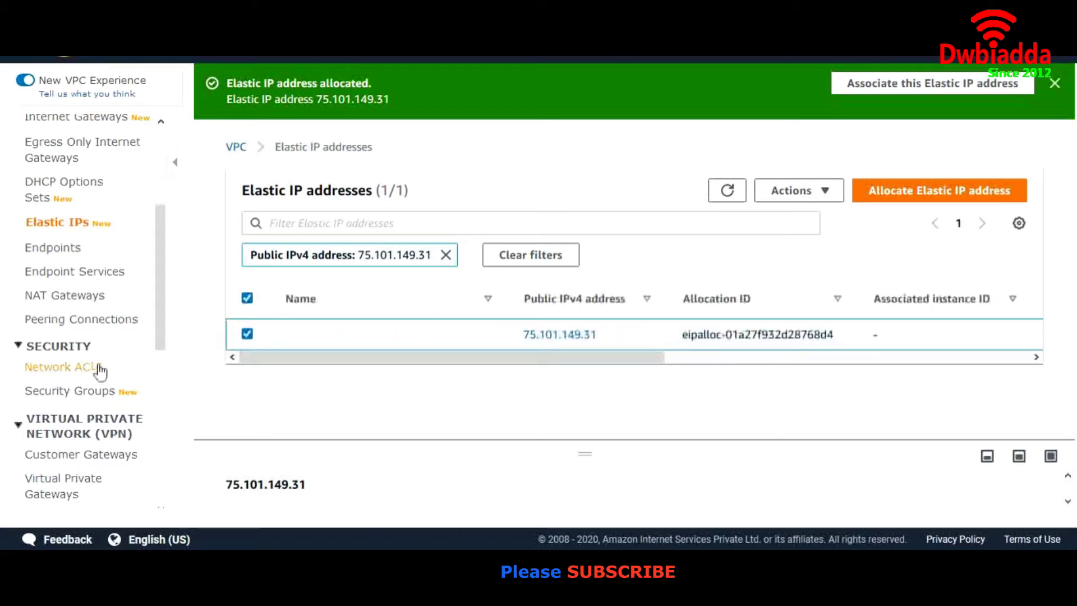
Step: Launch the VPC Wizard from the VPC dashboard and select the VPC with Public and Private Subnets configuration
left_click_drag(159, 305, 145, 180)
left_click(236, 146)
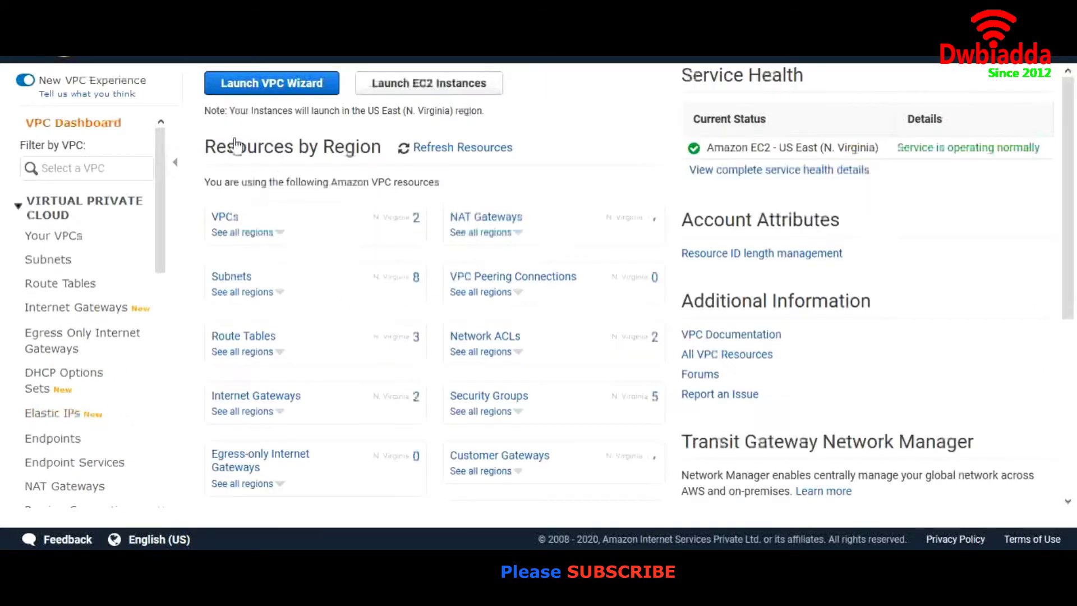
left_click(286, 90)
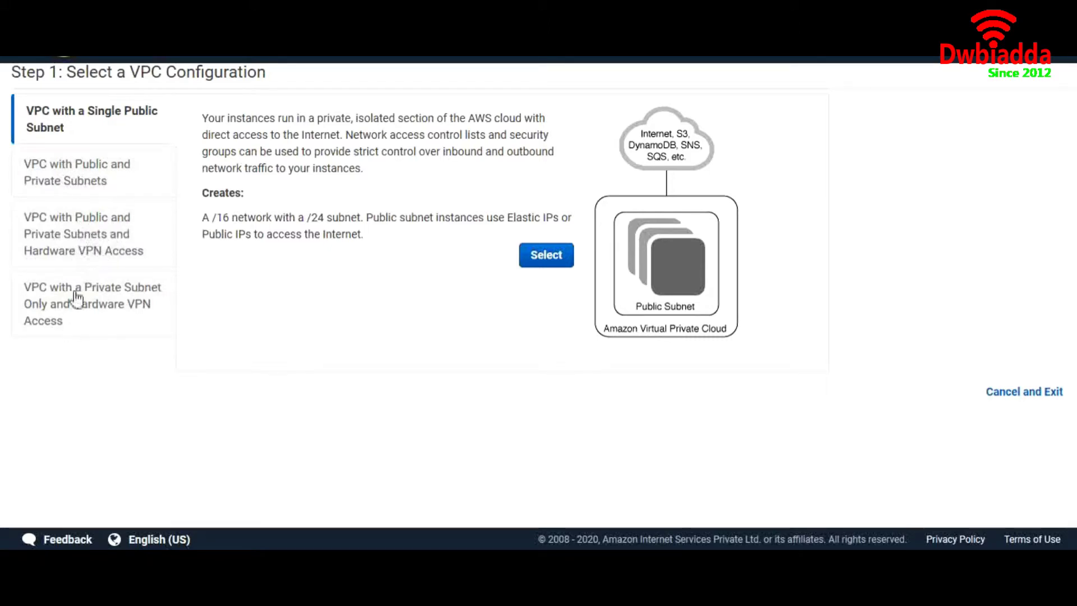
left_click(107, 189)
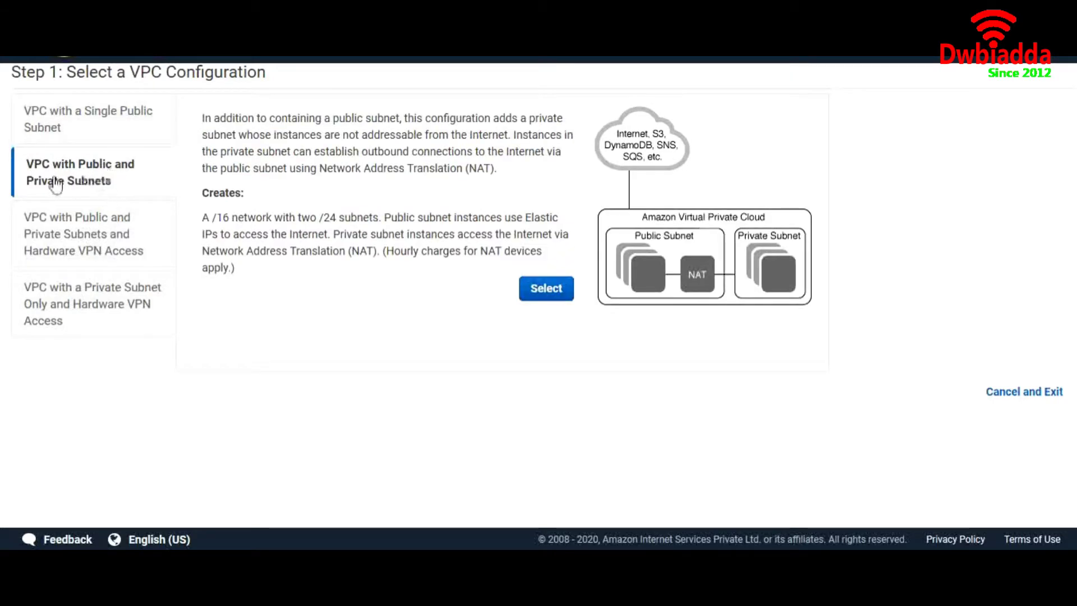
left_click(541, 289)
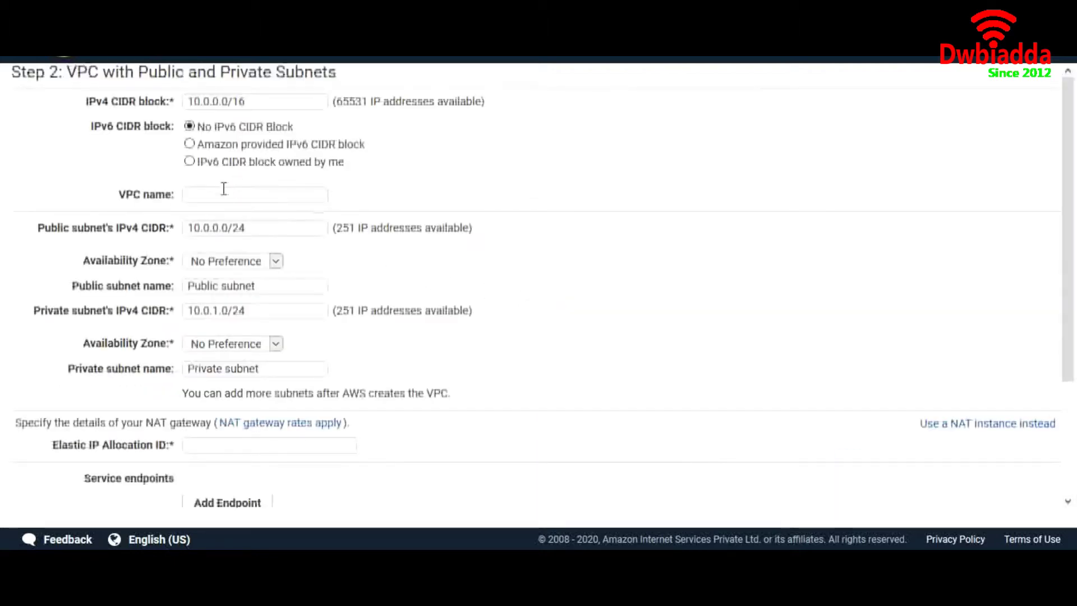
Step: Name the VPC MY-VPC and its subnets My Public subnet and My Private subnet
type("MY-VPC")
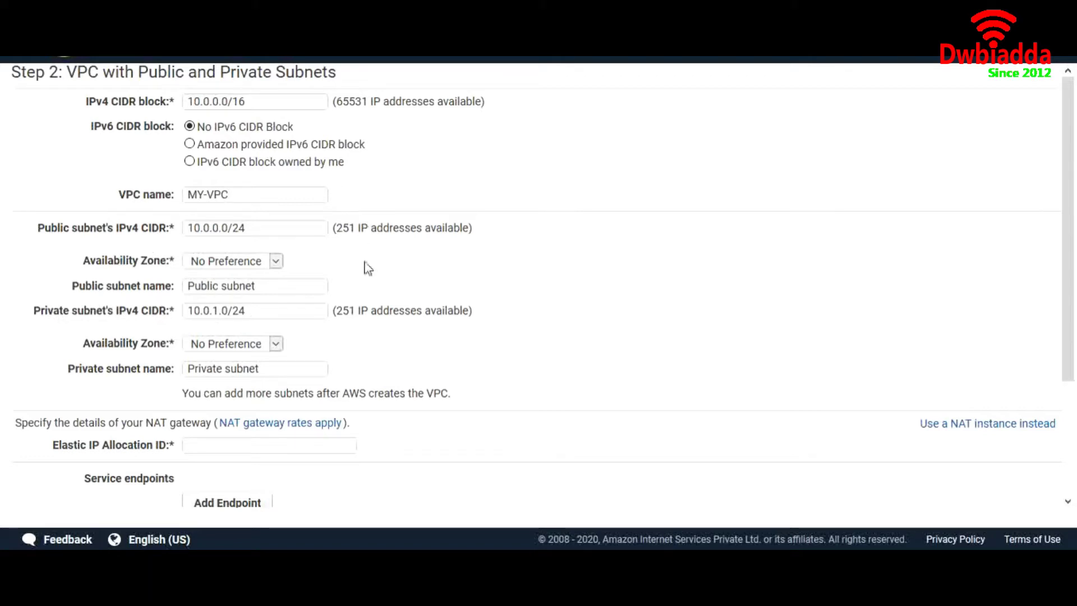
left_click(187, 287)
type("MY")
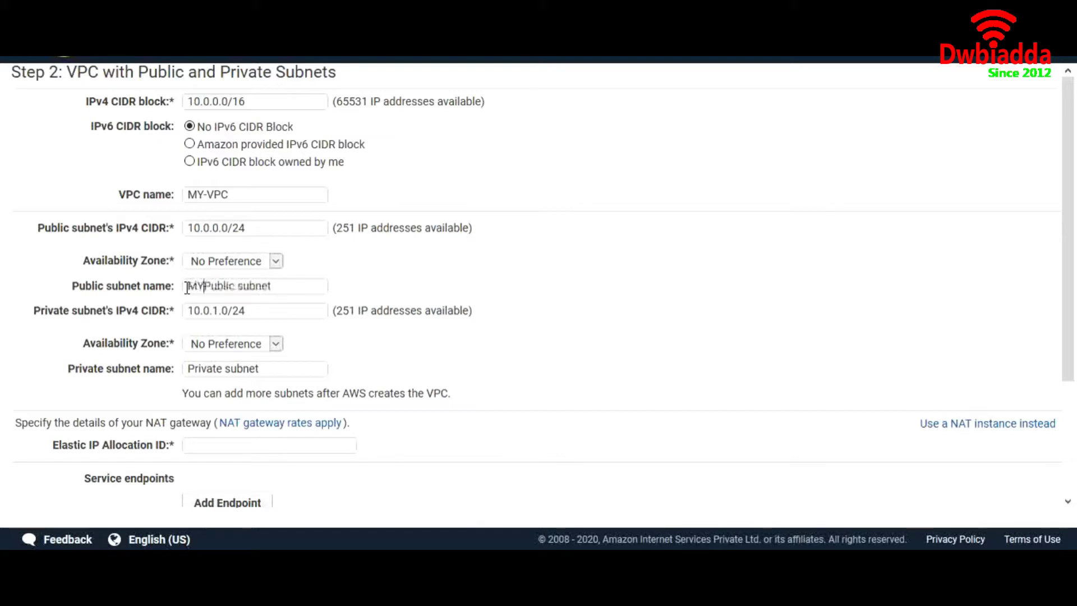
key("BackSpace")
key("BackSpace")
type("y")
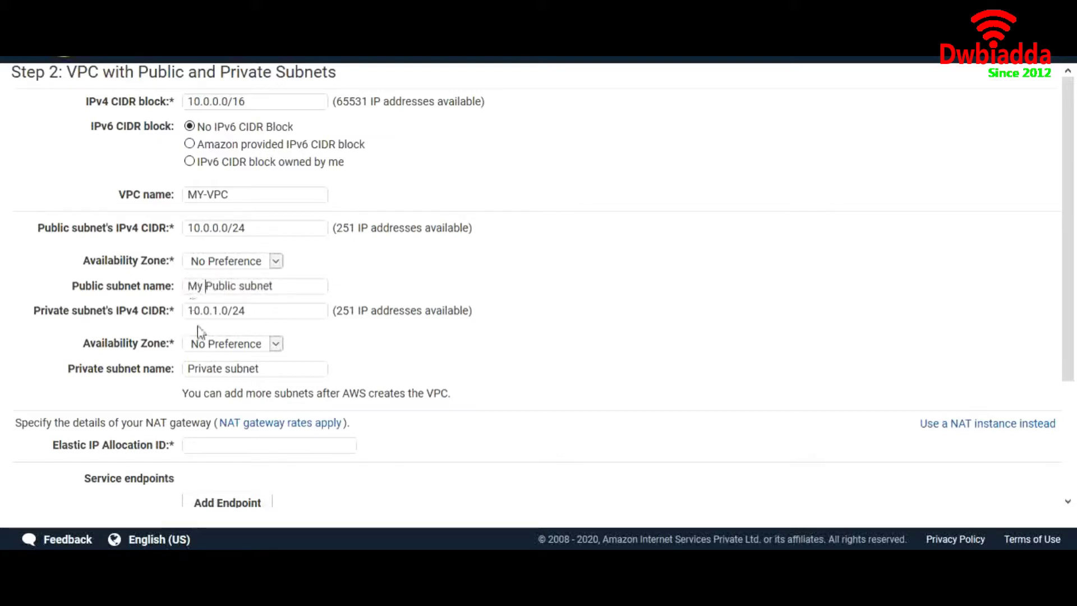
left_click(191, 370)
type("My")
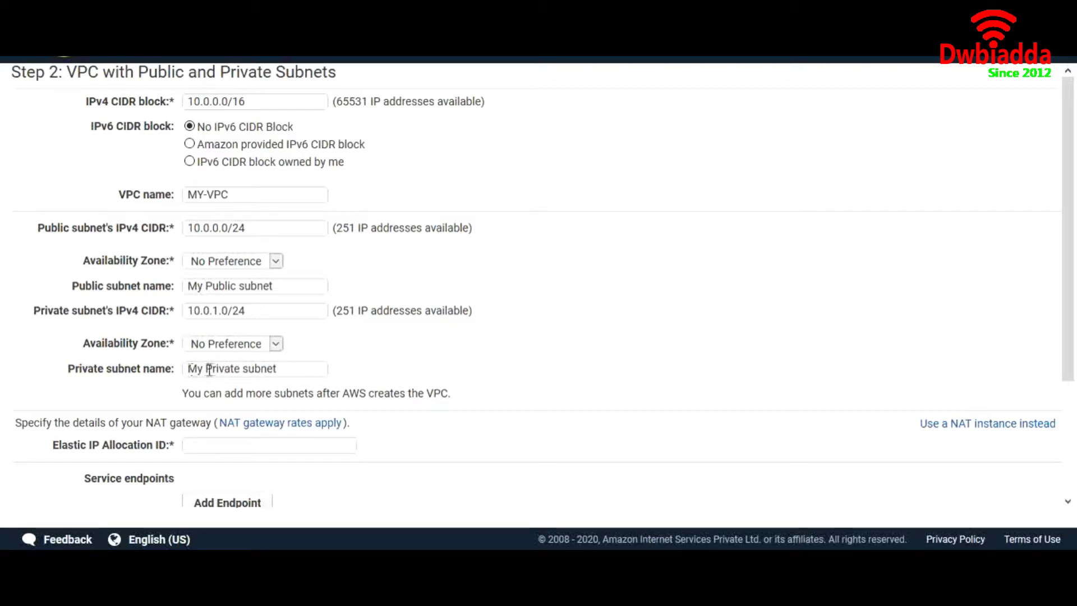
Step: Assign the allocated Elastic IP to the NAT gateway and create the VPC
scroll(486, 367, "down", 3)
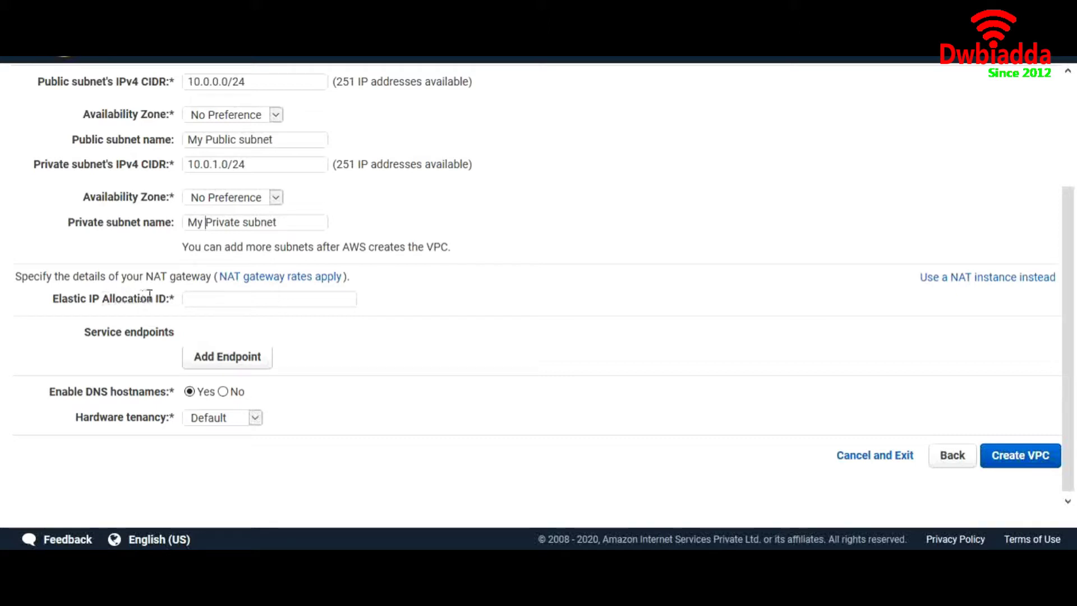
left_click(226, 299)
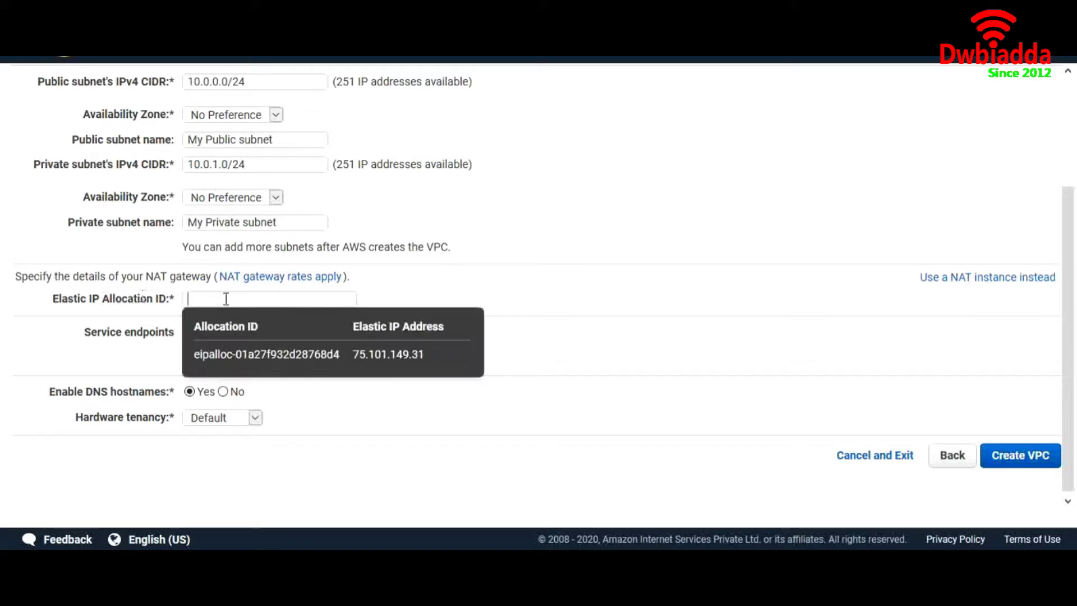
left_click(252, 359)
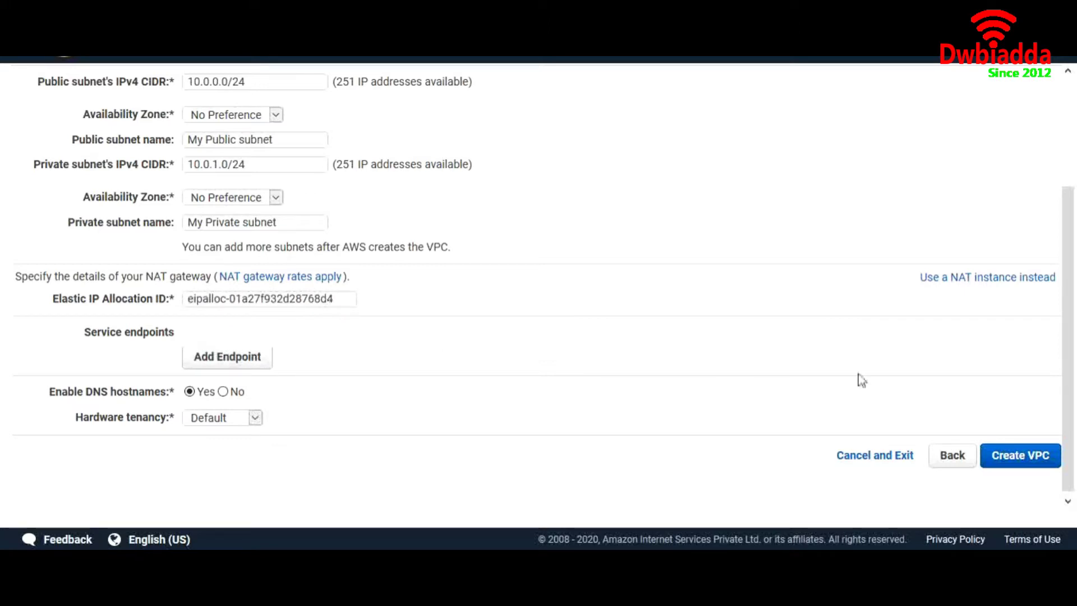
left_click(1020, 464)
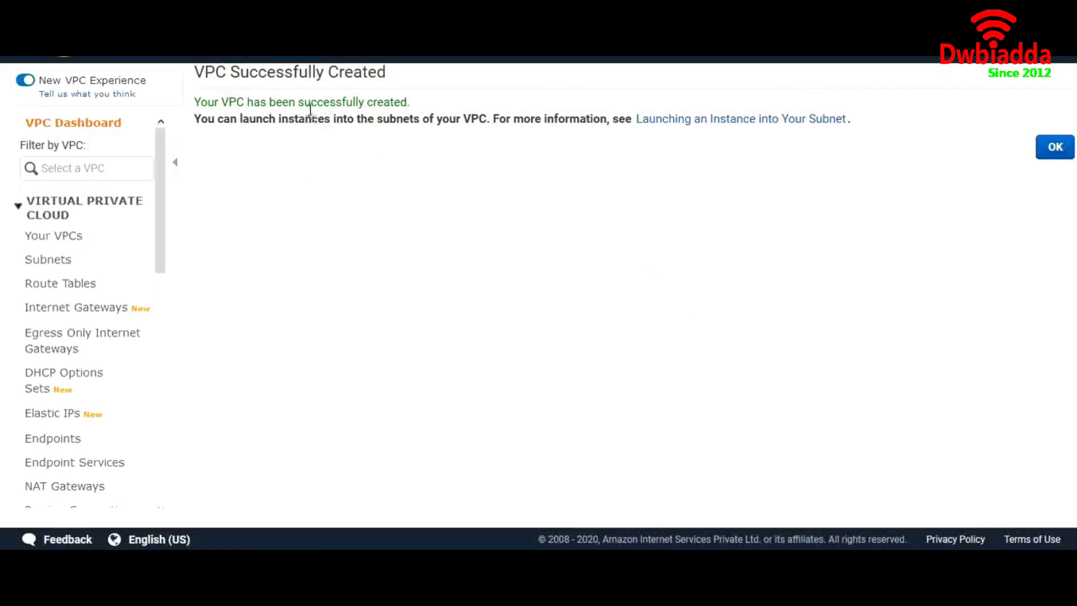
left_click(1056, 147)
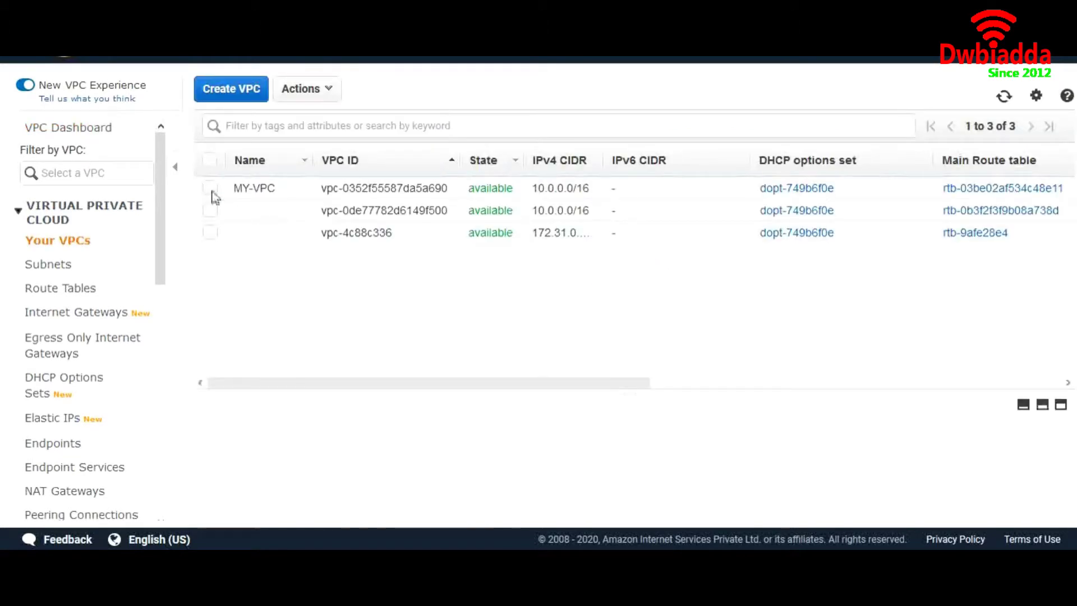
Step: Review the CIDR blocks of MY-VPC in the list of VPCs
left_click(211, 189)
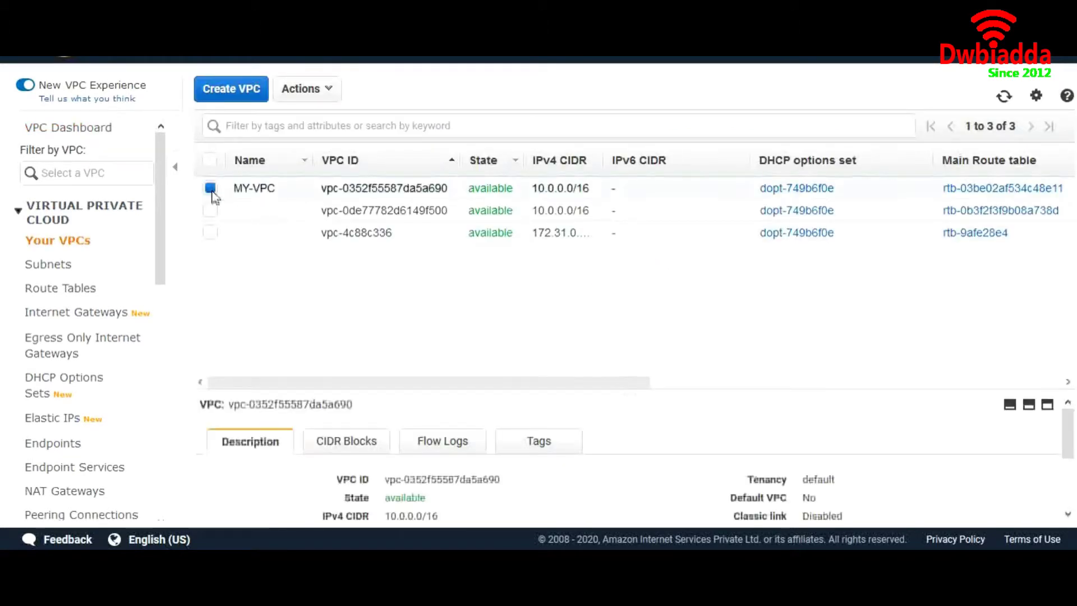
left_click(361, 440)
scroll(592, 416, "down", 3)
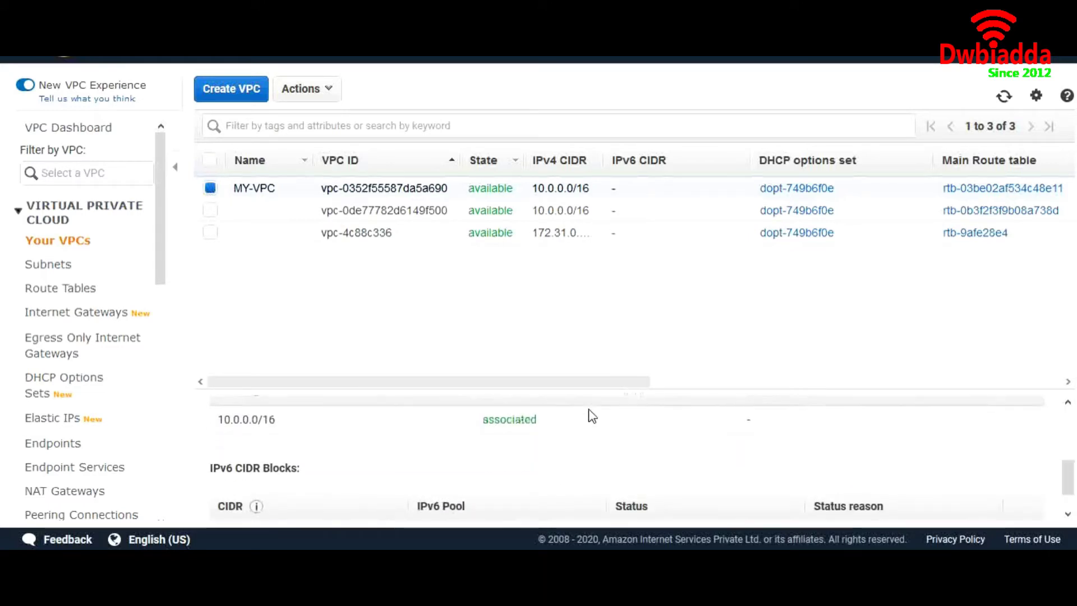
scroll(594, 449, "up", 2)
scroll(596, 450, "down", 3)
scroll(595, 449, "up", 3)
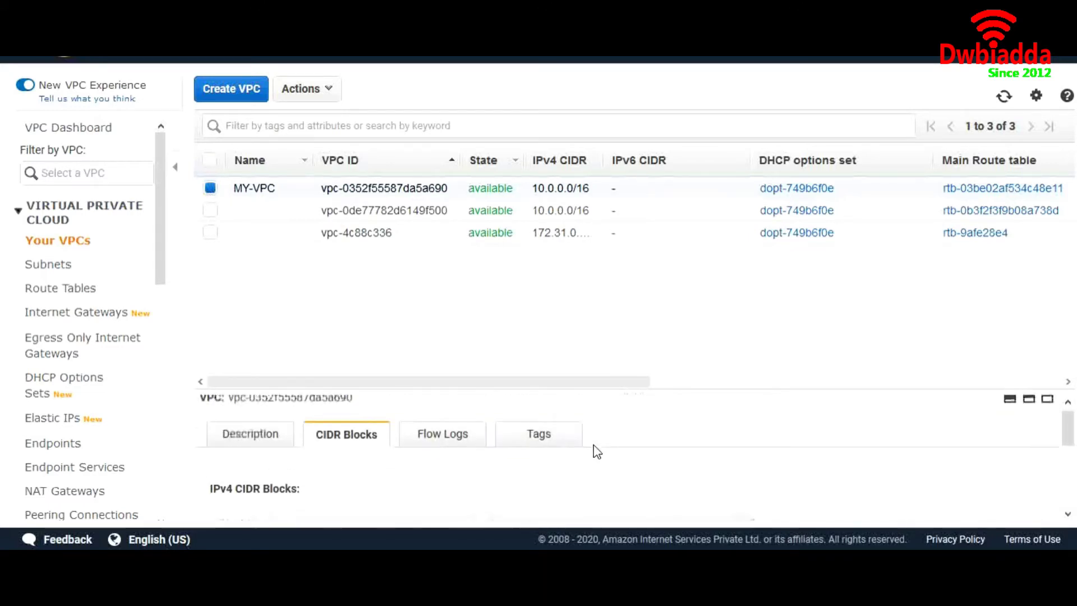
Step: Open the main route table of MY-VPC and inspect its routes
left_click_drag(498, 383, 743, 391)
left_click(577, 196)
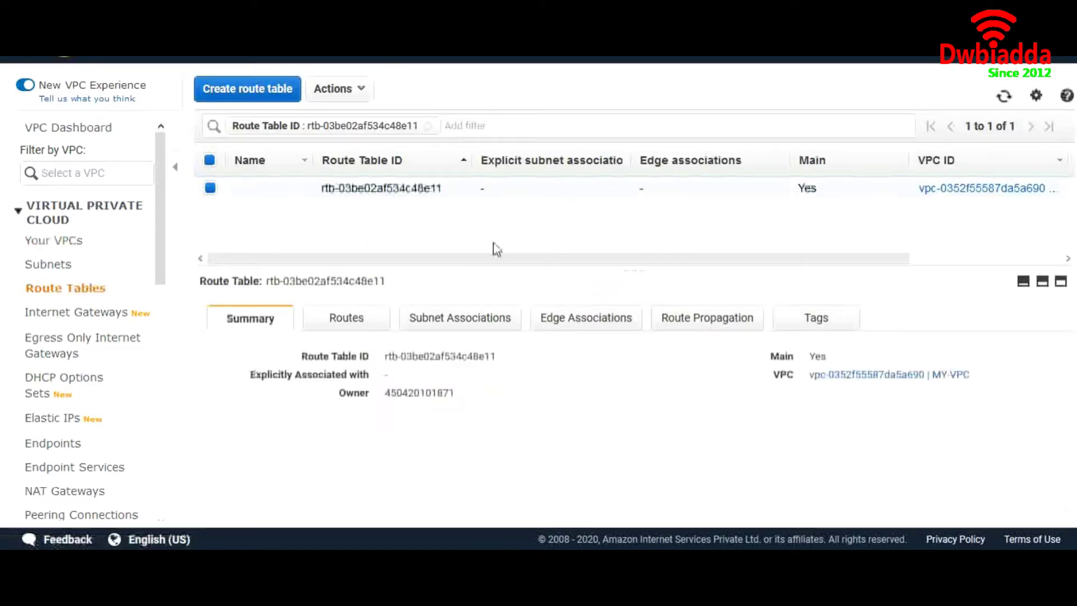
left_click(350, 326)
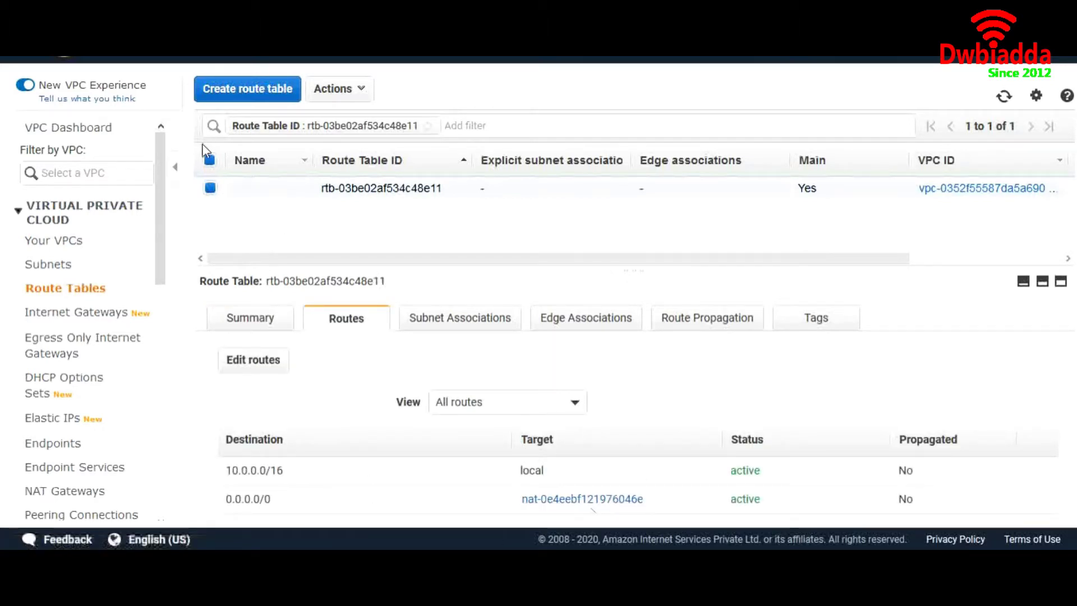
Step: Switch to the EC2 service and start launching an instance from the Amazon Linux 2 AMI (HVM), 64-bit (x86)
left_click(187, 58)
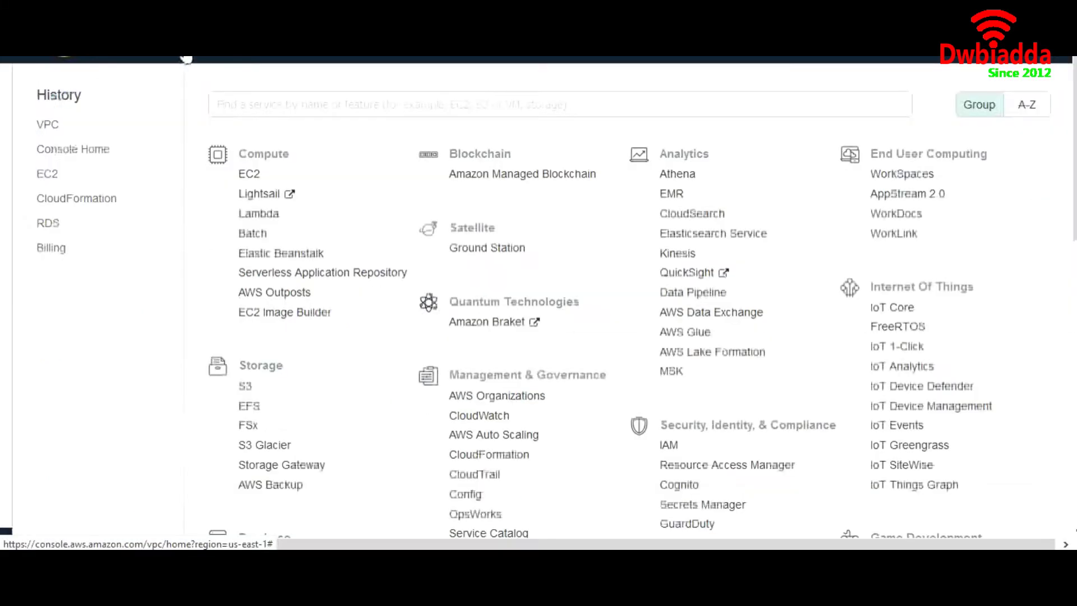
left_click(250, 179)
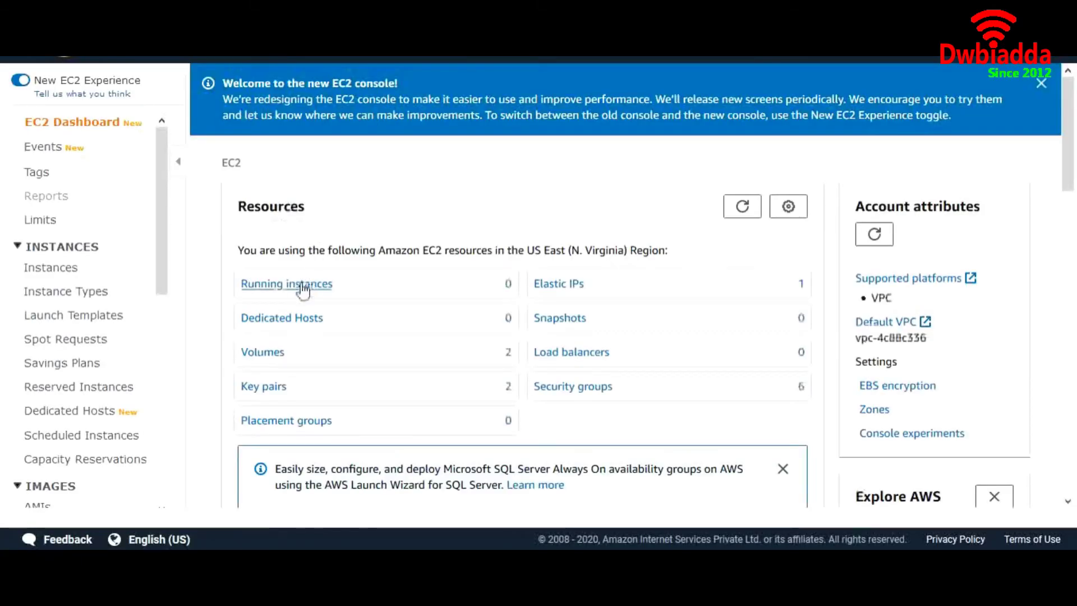
left_click(268, 287)
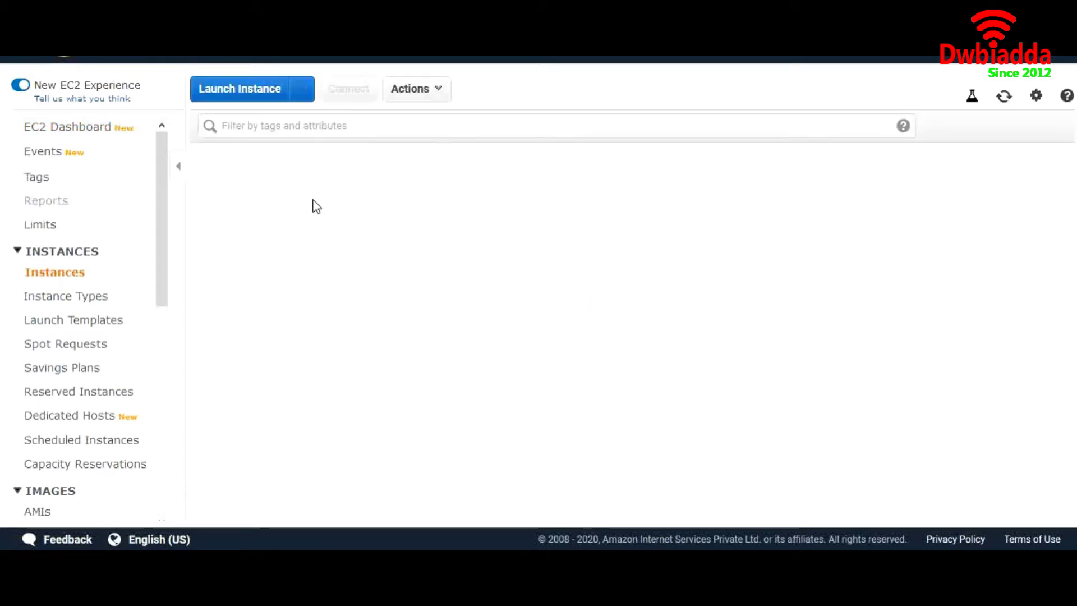
left_click(247, 88)
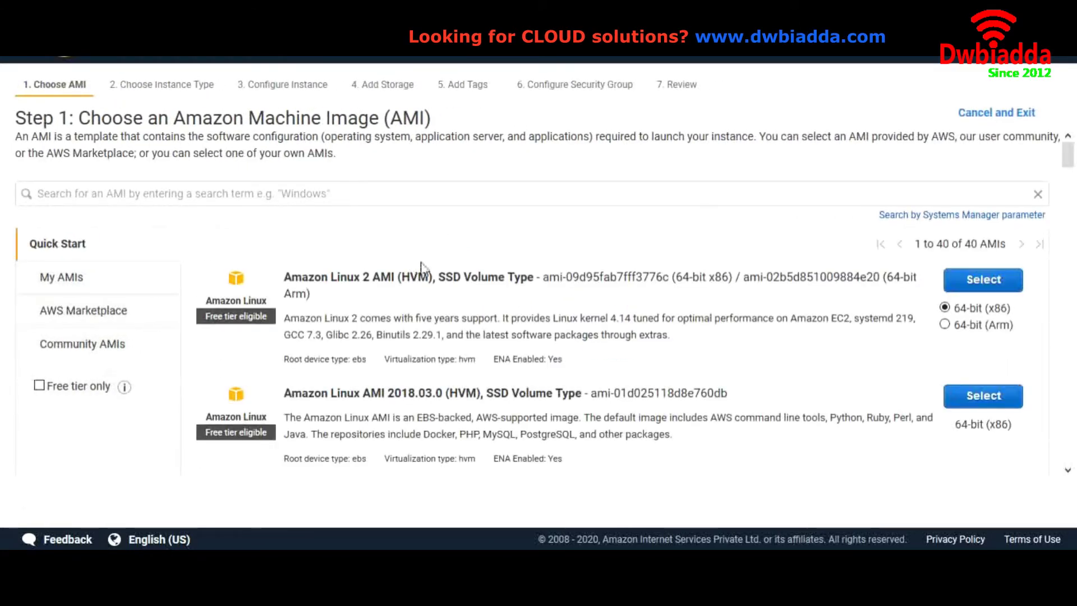
left_click(976, 280)
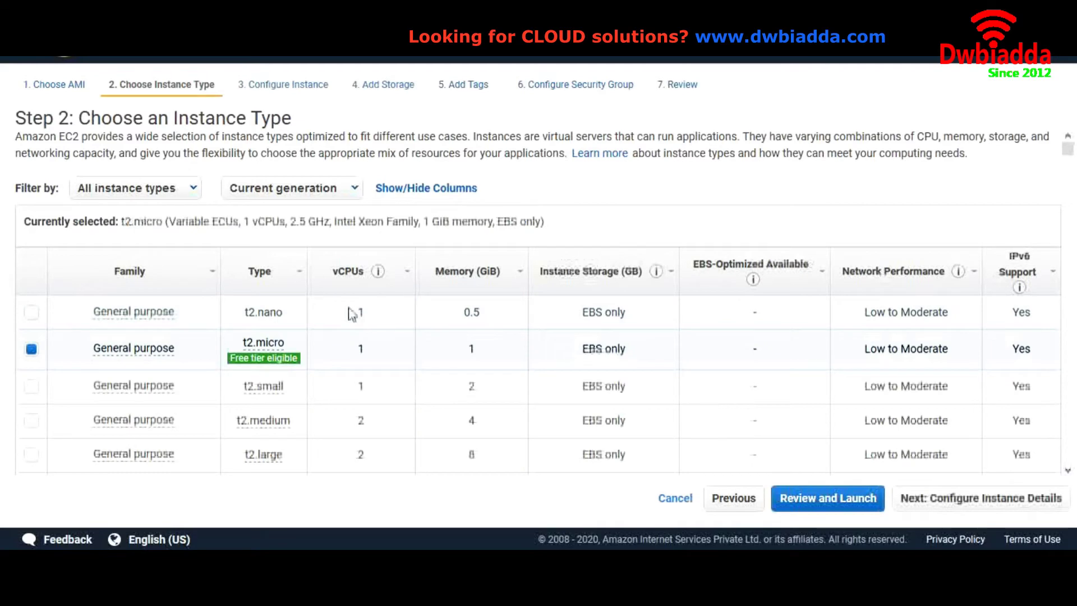
Step: Configure the instance details with MY-VPC as the network and My Private subnet as the subnet
left_click(287, 97)
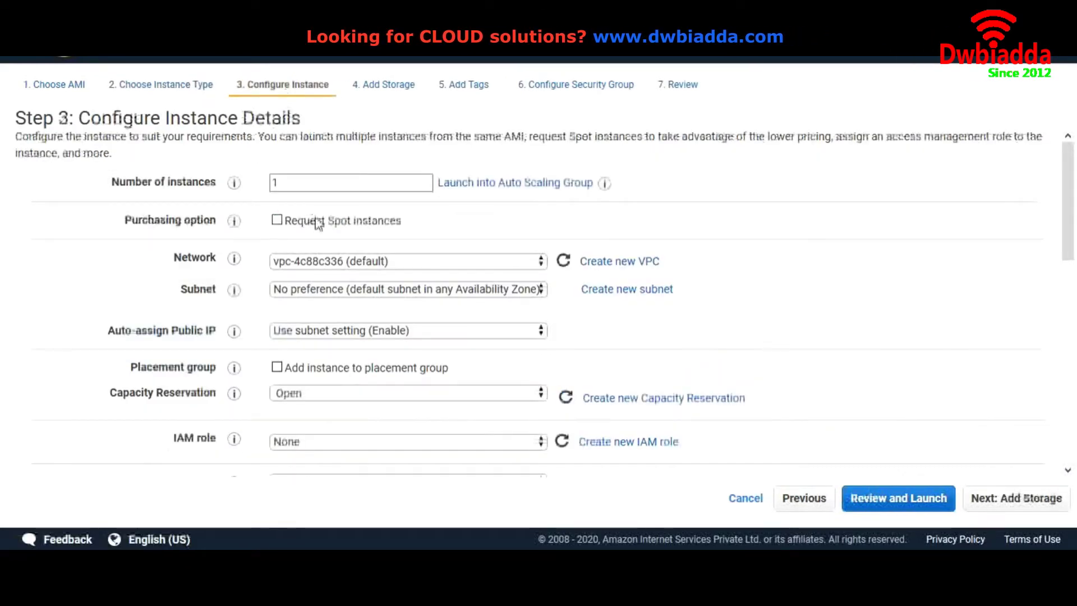
left_click(316, 261)
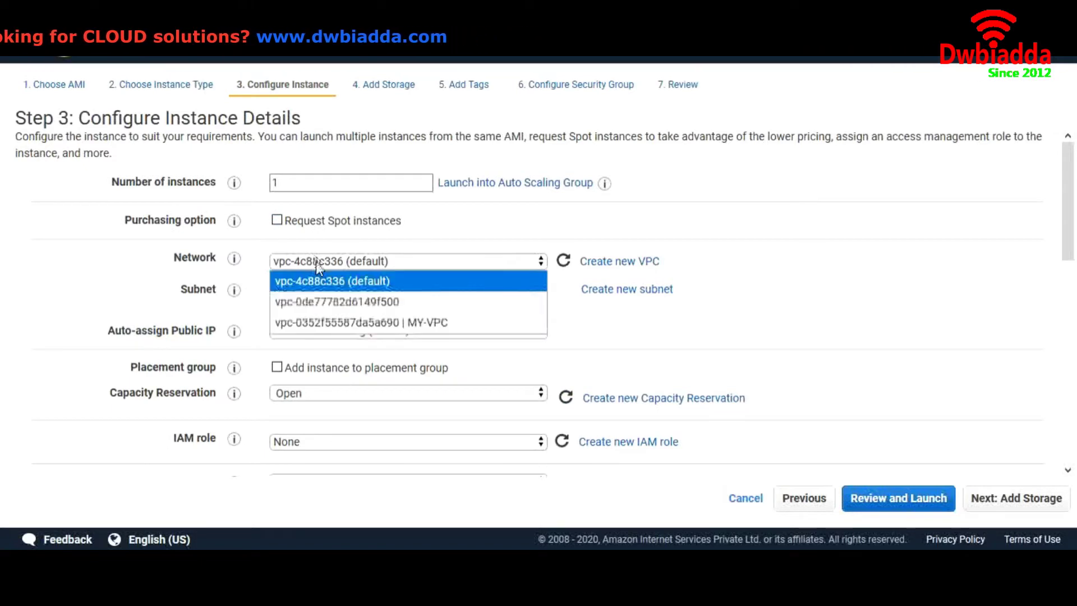
left_click(304, 325)
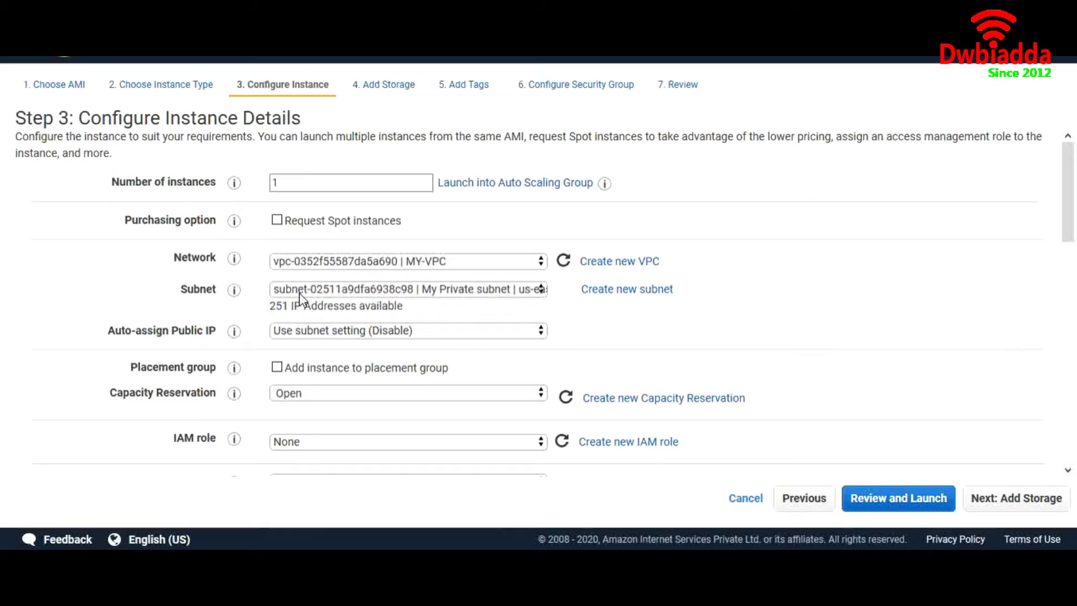
left_click(299, 293)
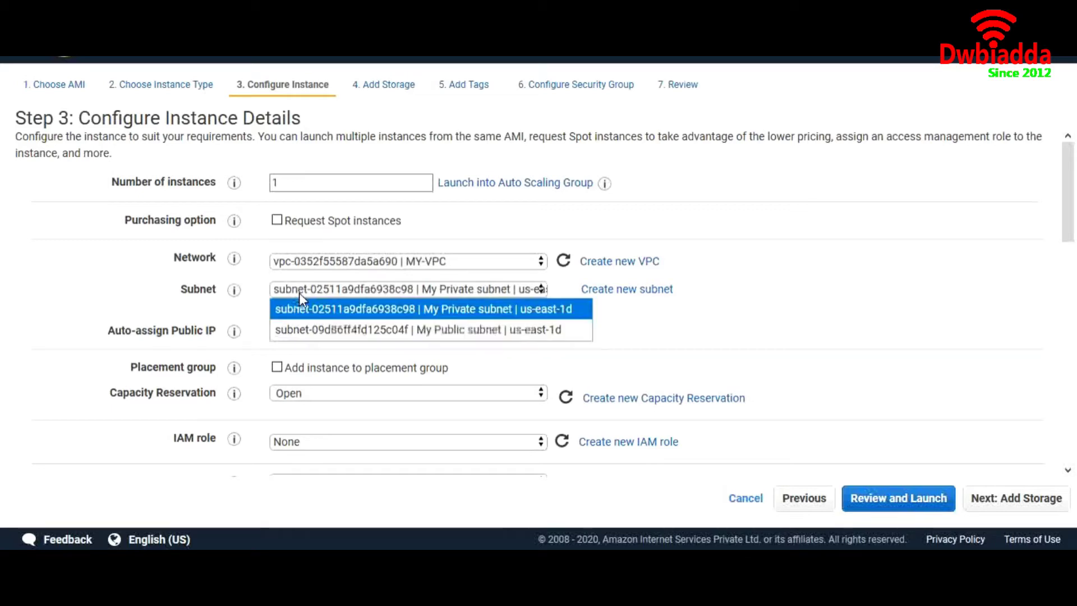
left_click(423, 310)
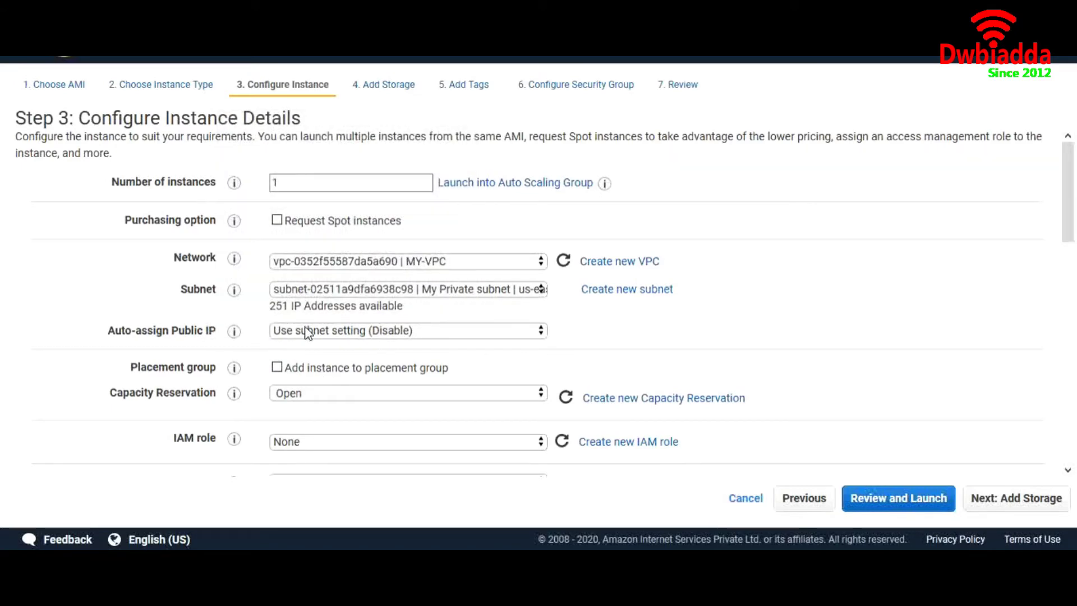
scroll(384, 343, "down", 3)
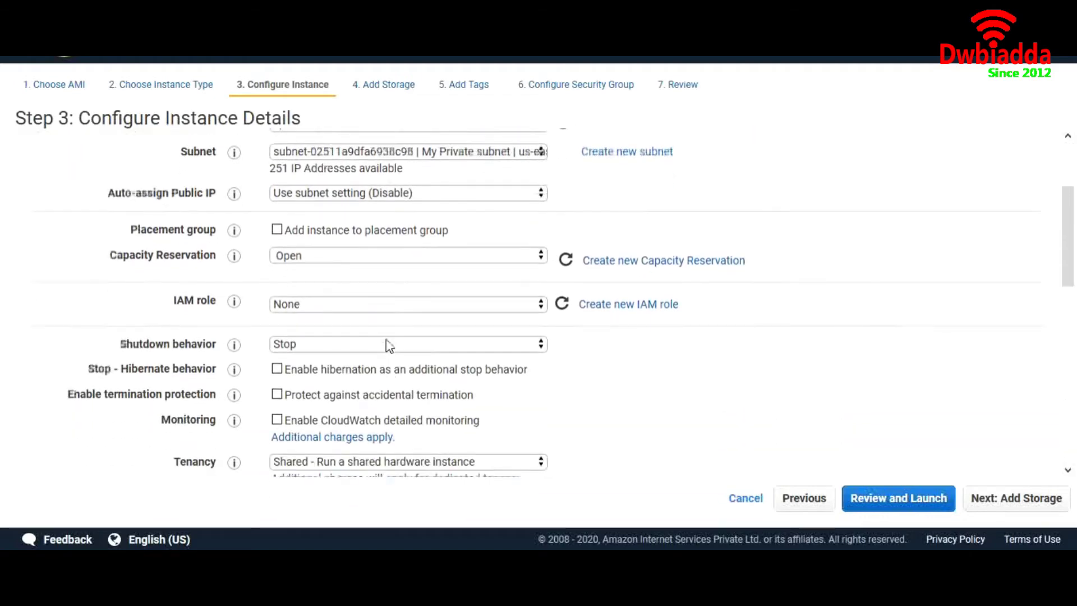
scroll(368, 368, "down", 3)
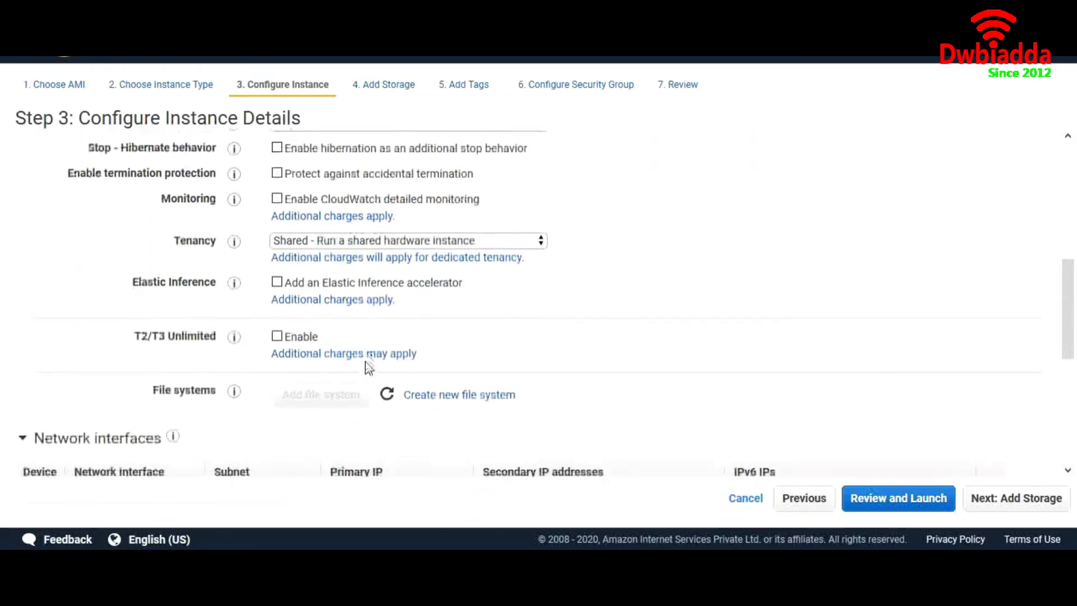
scroll(365, 367, "up", 6)
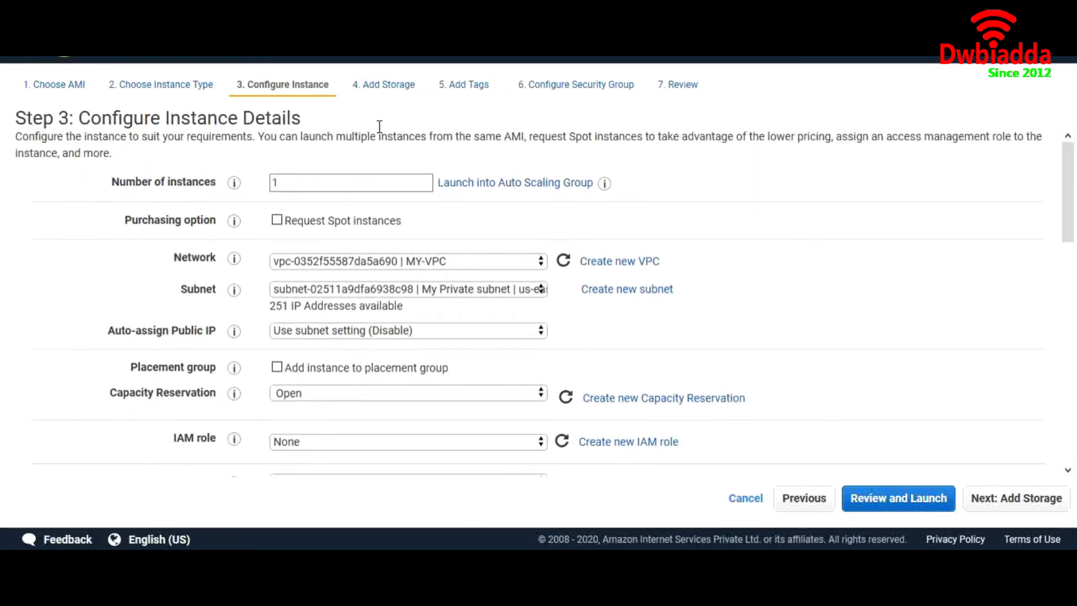
Step: Keep the default storage and add a tag with key Name and value My-private-instance
left_click(381, 93)
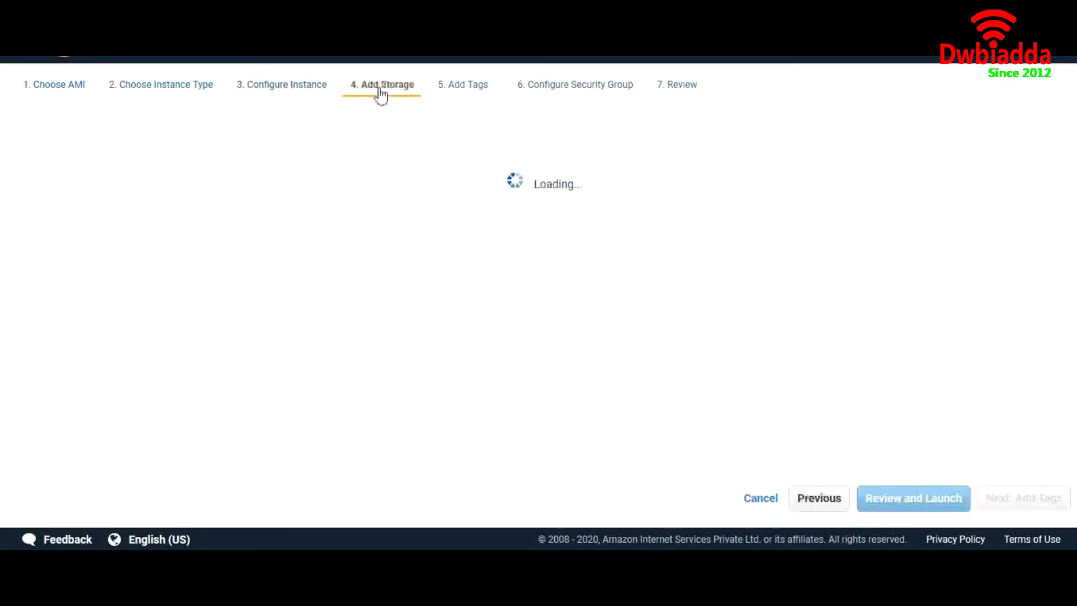
left_click(463, 92)
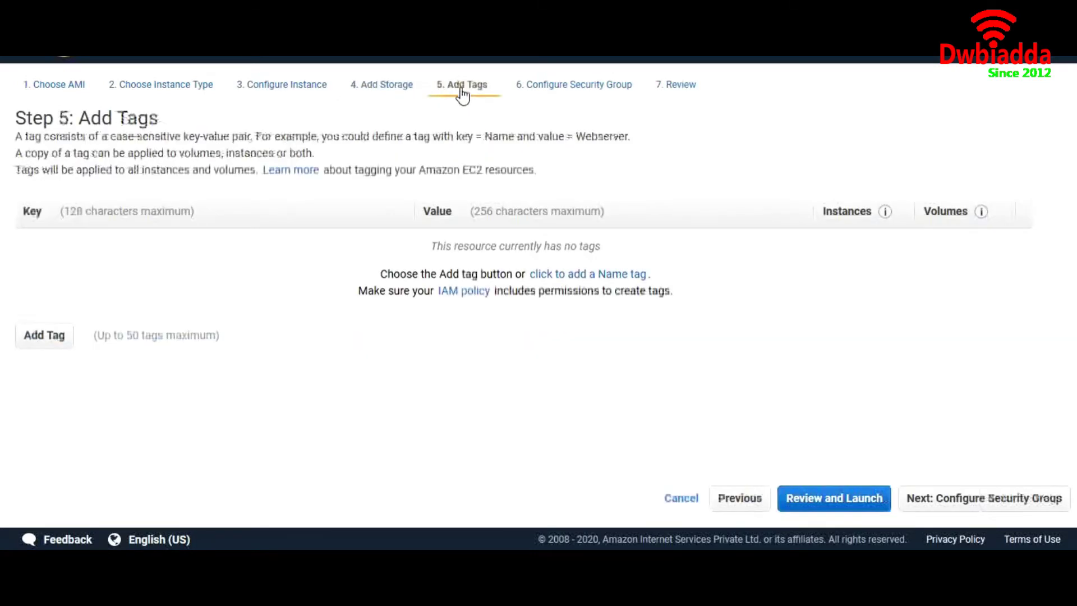
left_click(43, 336)
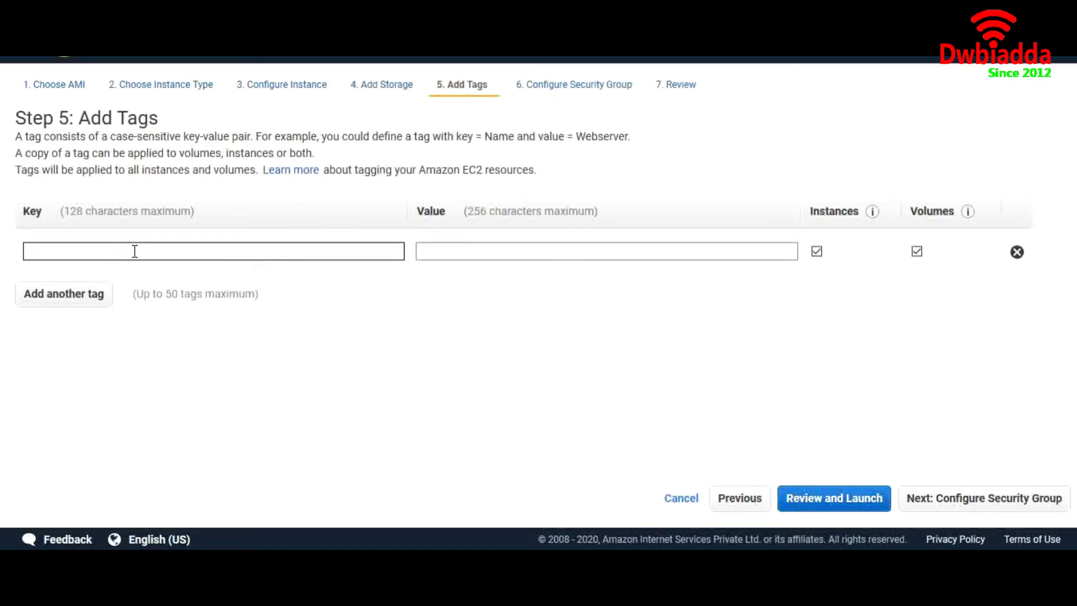
type("Name")
key("Tab")
type("My-private-instance")
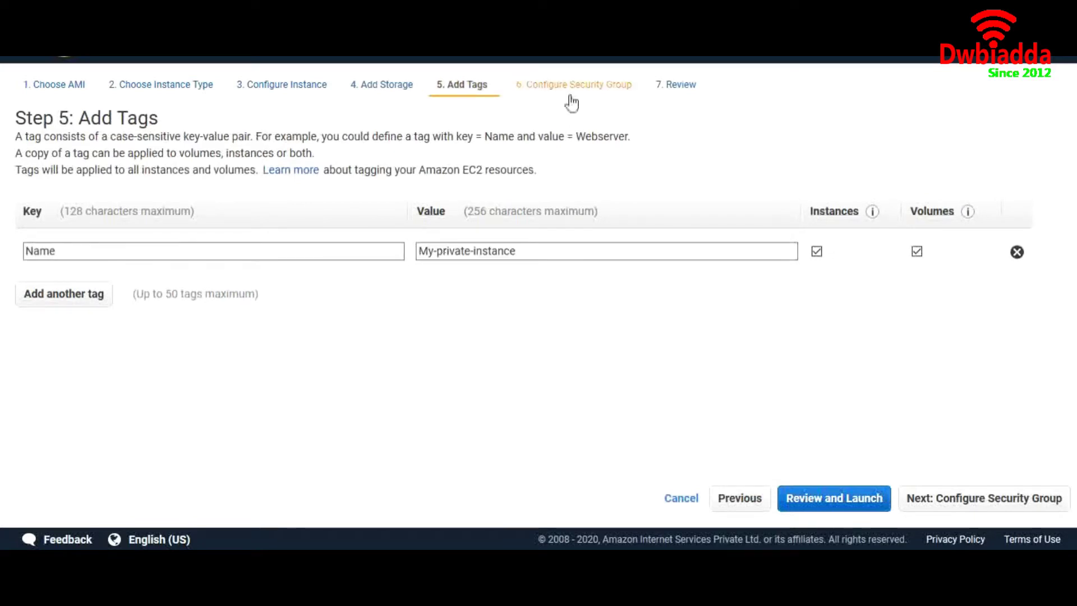
Step: Name the new security group VPC-INSTANCE-SG, keeping its default SSH rule
left_click(571, 97)
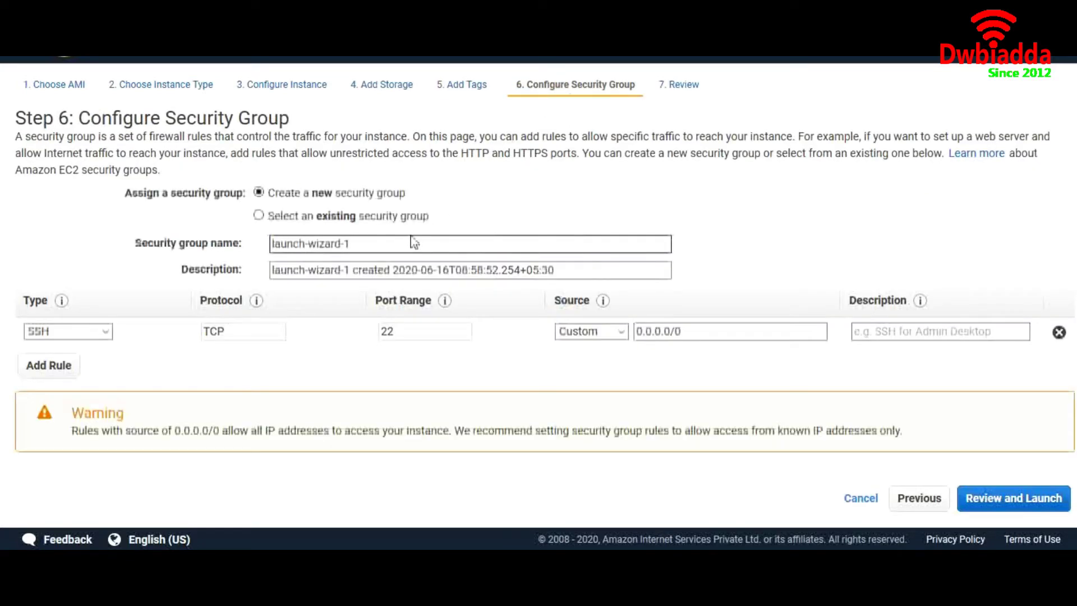
left_click(367, 244)
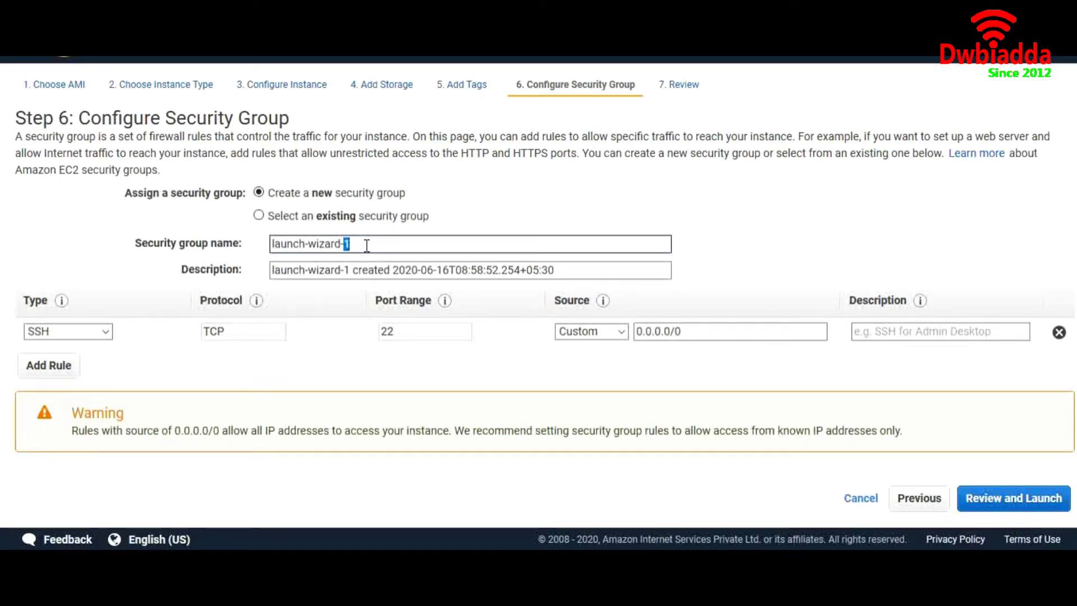
triple_click(367, 246)
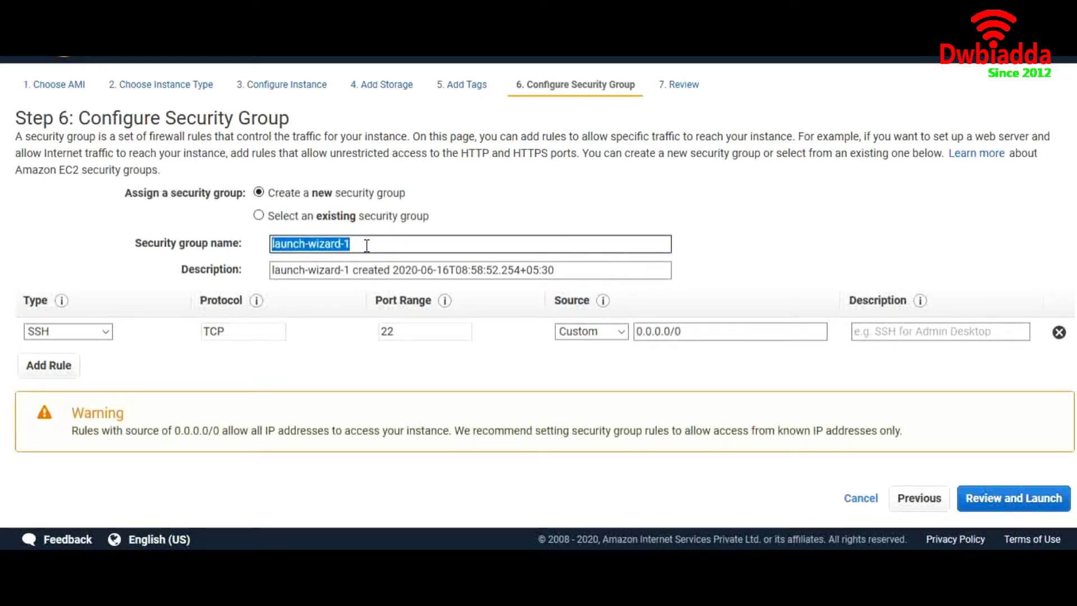
type("VPC-INSTANCE-SG")
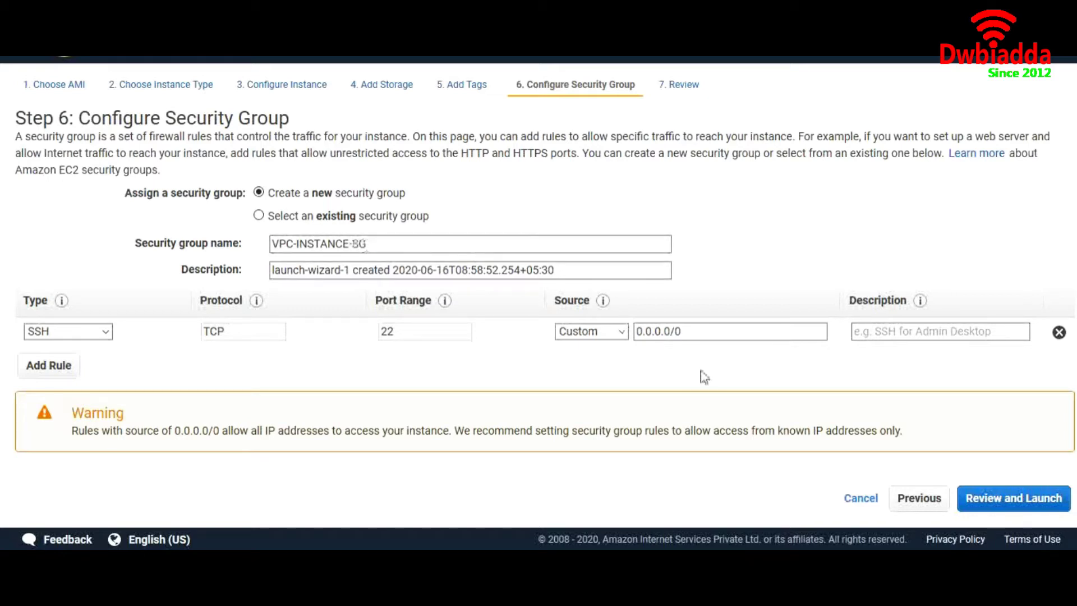
Step: Review and launch the private instance with the preselected existing key pair, acknowledging key file access, and open it in the instances list
left_click(1004, 498)
scroll(832, 372, "down", 5)
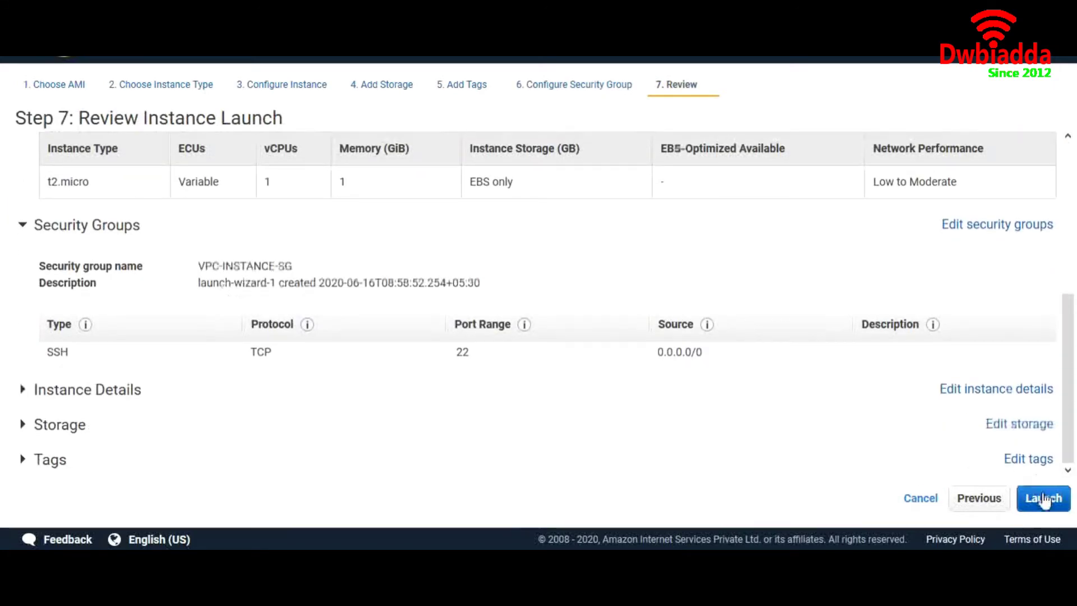
left_click(1044, 499)
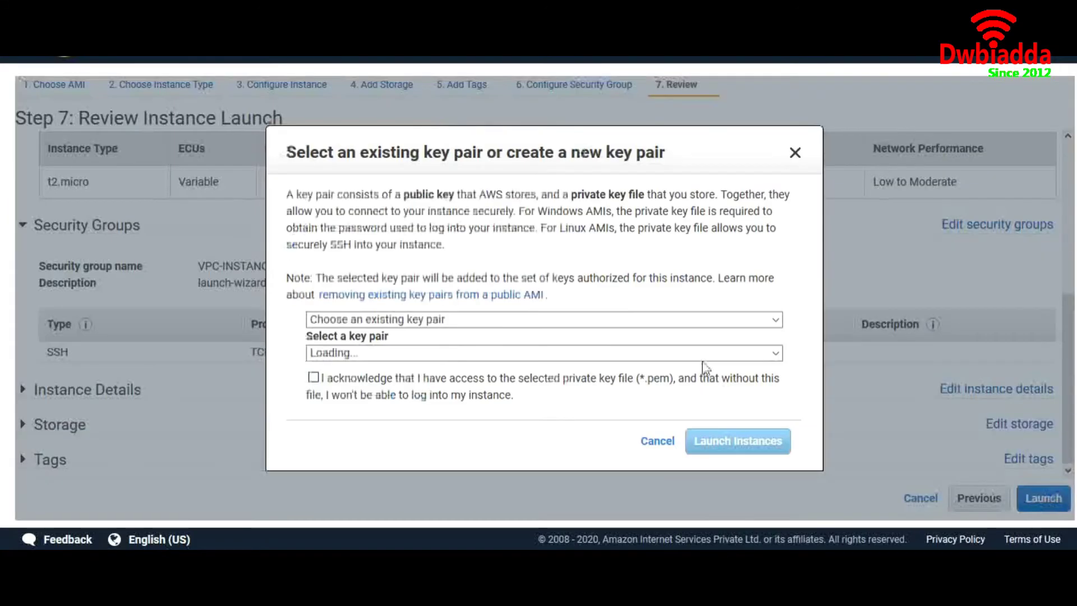
left_click(314, 378)
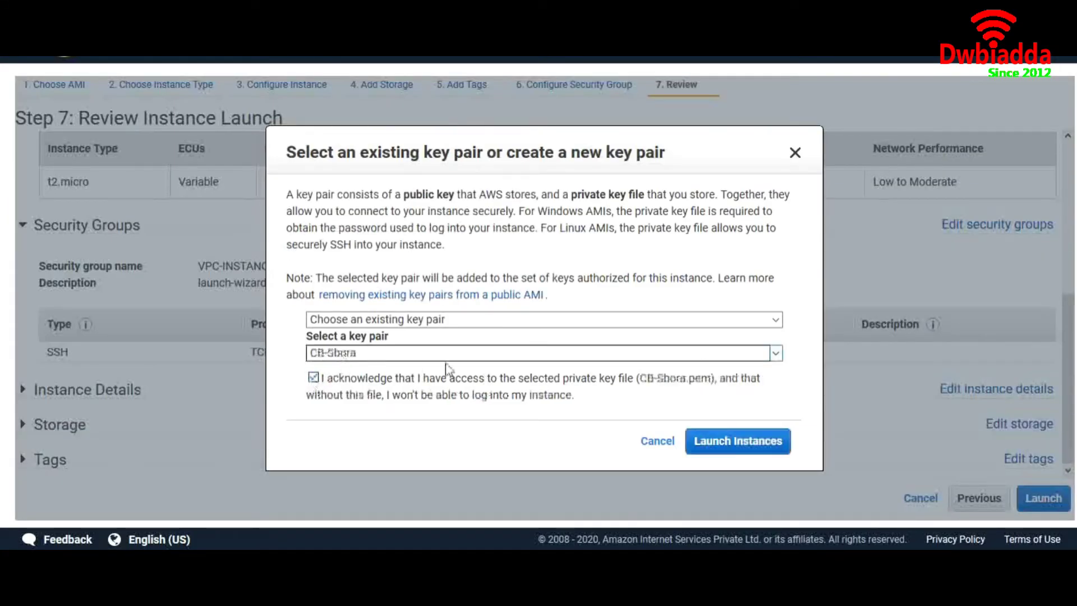
left_click(714, 442)
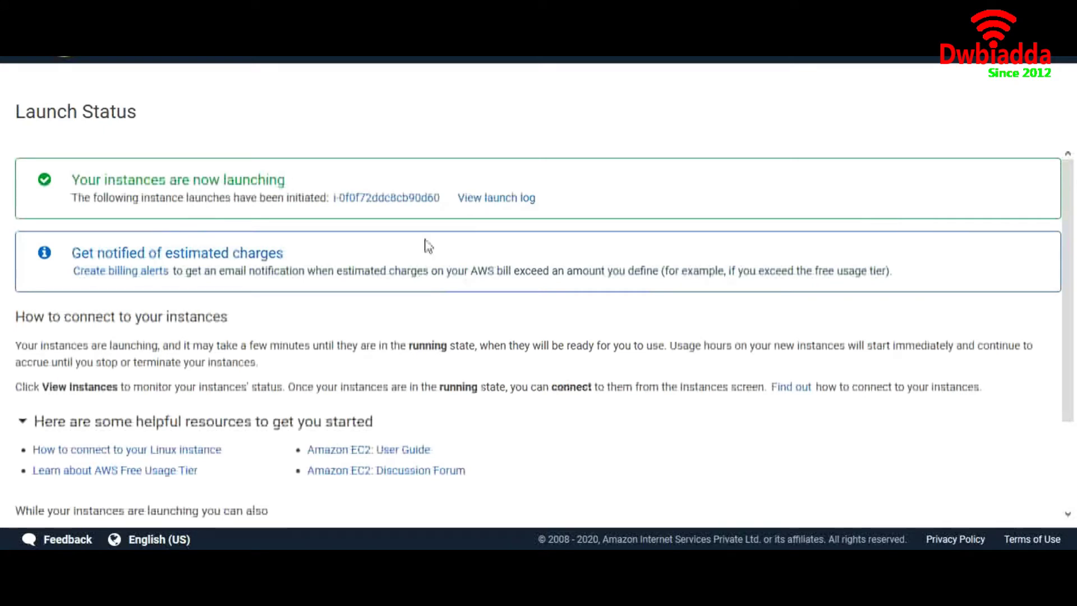
left_click(396, 202)
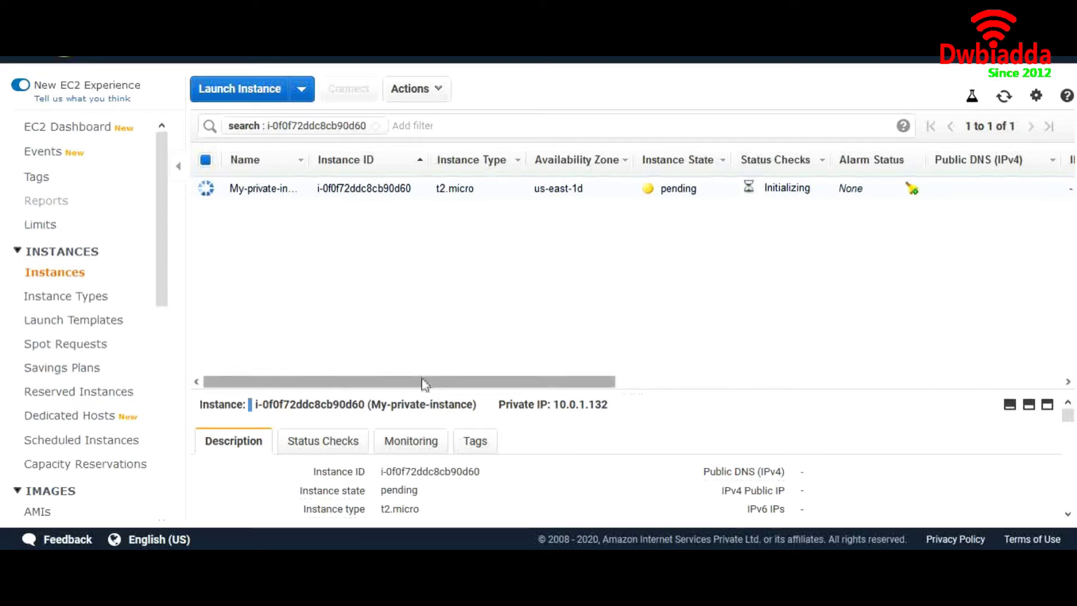
Step: Start launching another instance from the Amazon Linux 2 AMI (HVM), 64-bit (x86), keeping the t2.micro type
left_click(227, 102)
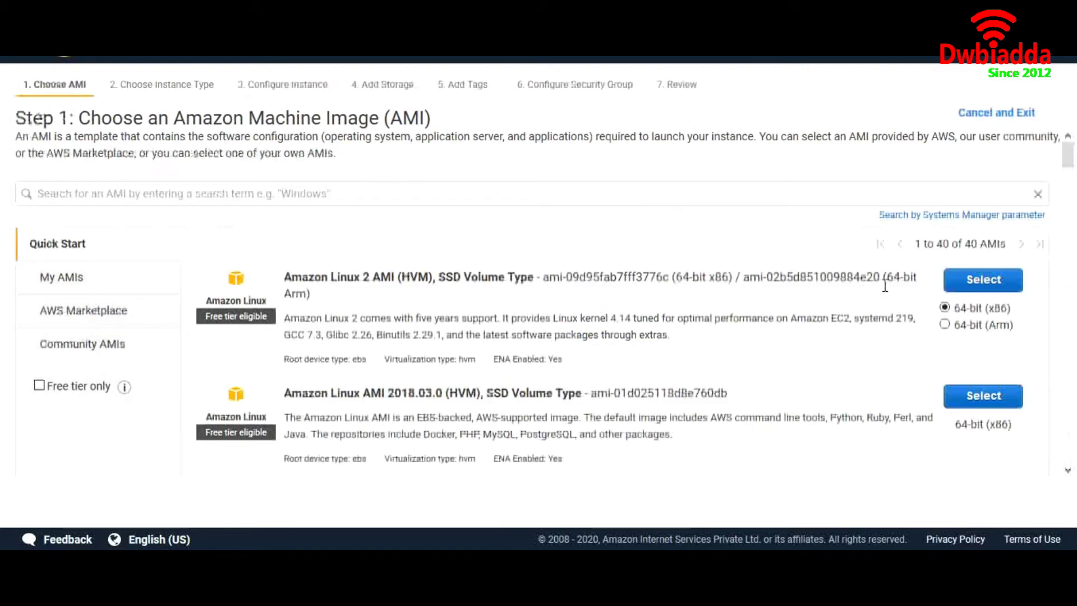
left_click(964, 281)
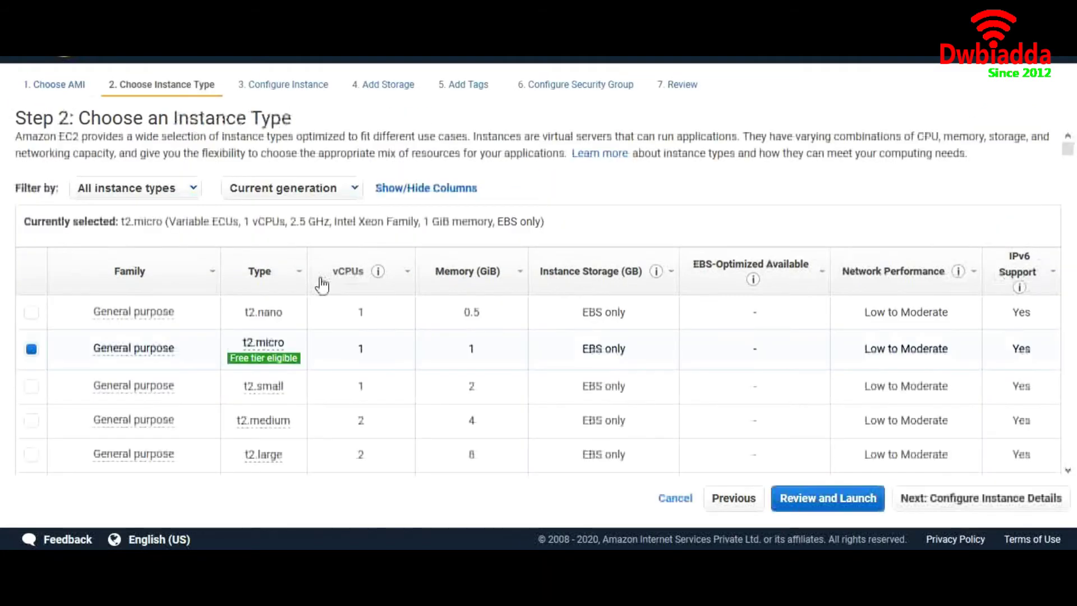
left_click(278, 86)
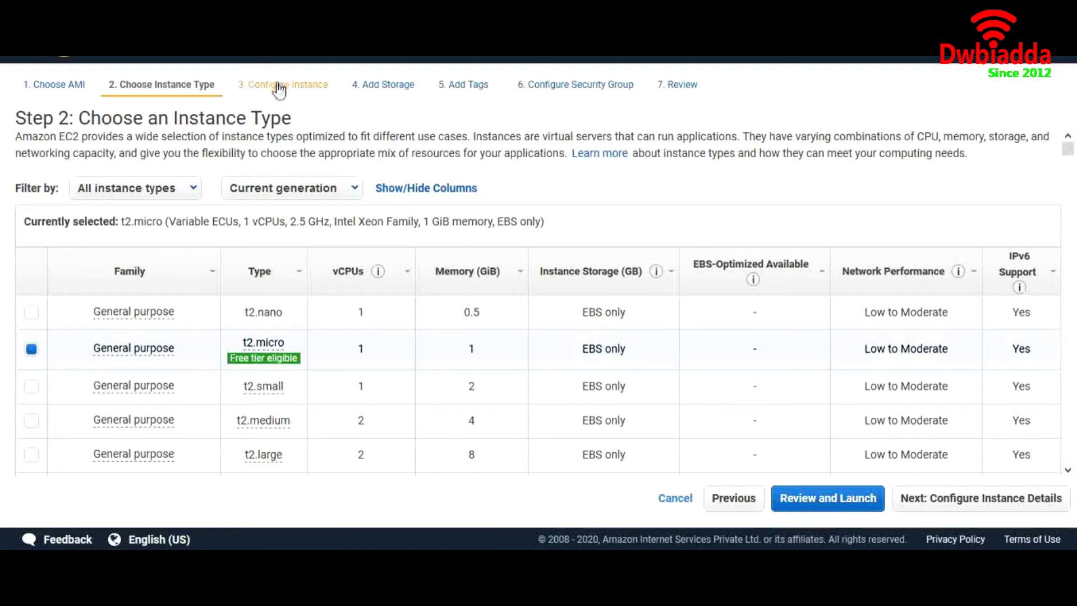
Step: Place the instance in MY-VPC on My Public subnet and set Auto-assign Public IP to Enable
left_click(380, 262)
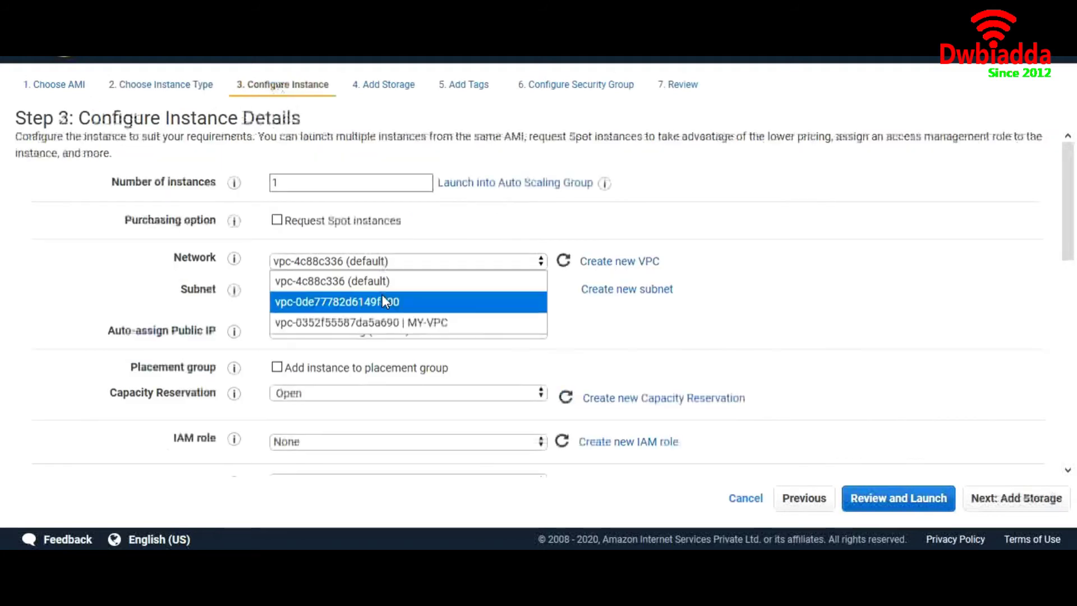
left_click(388, 314)
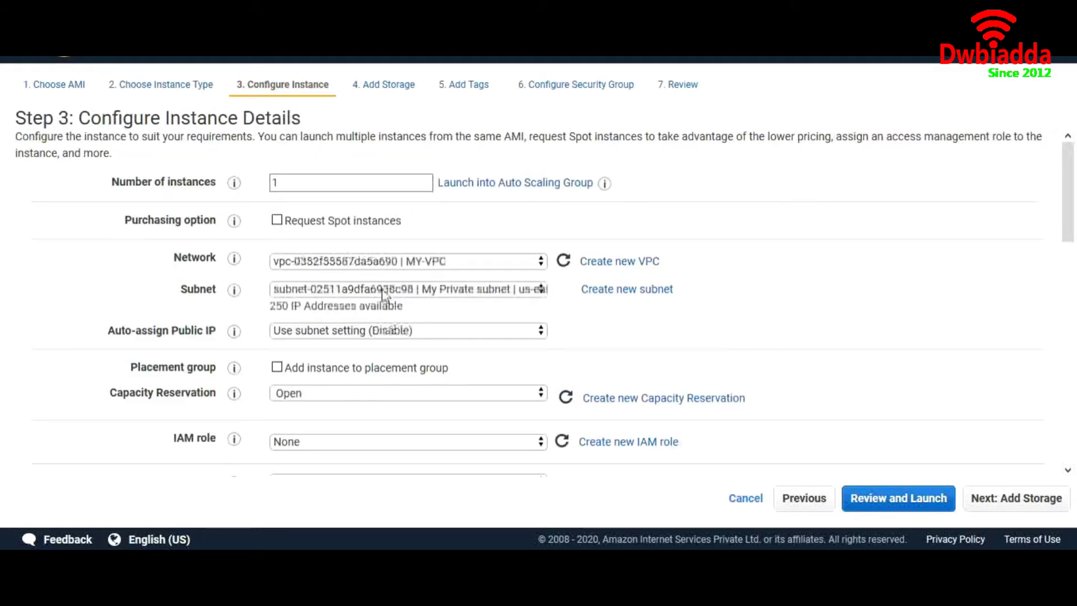
left_click(382, 289)
left_click(386, 331)
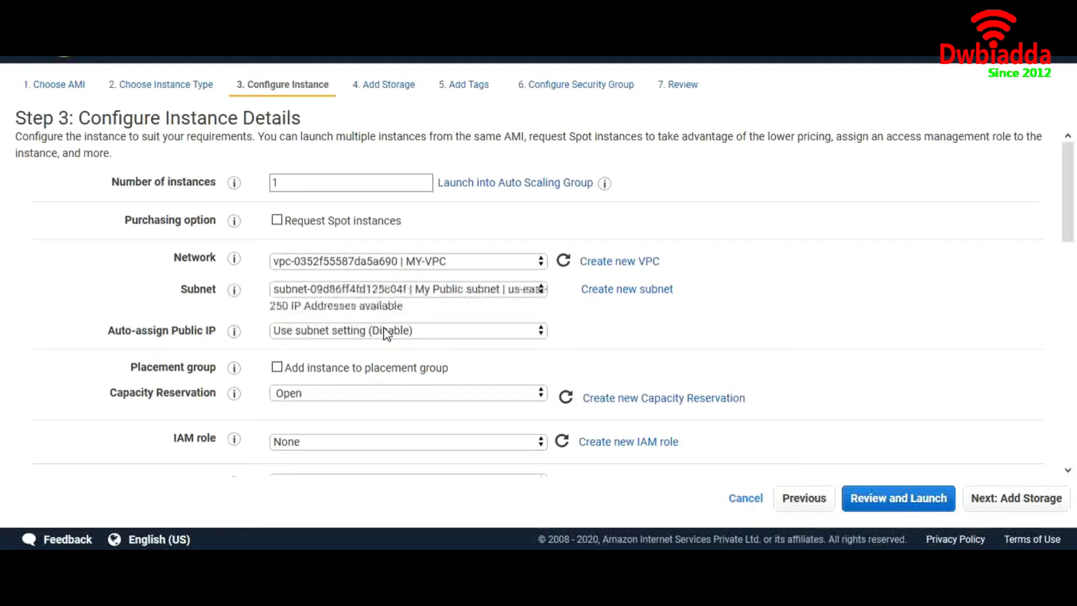
left_click(317, 334)
left_click(318, 372)
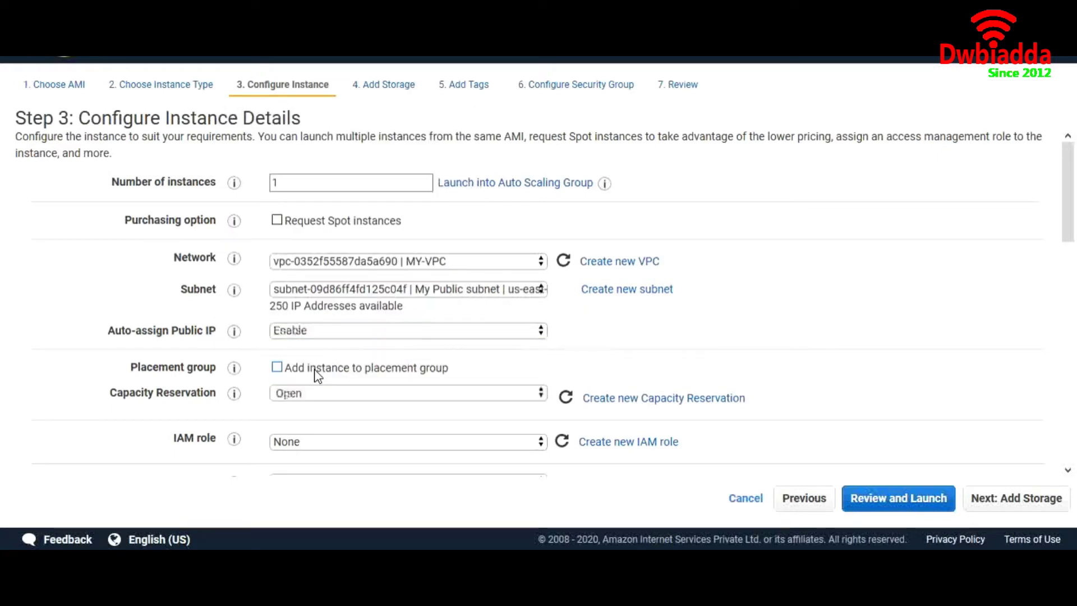
Step: Keep the default storage and add a tag with key Name and value MY-PUBLIC-INSTANCE
left_click(389, 89)
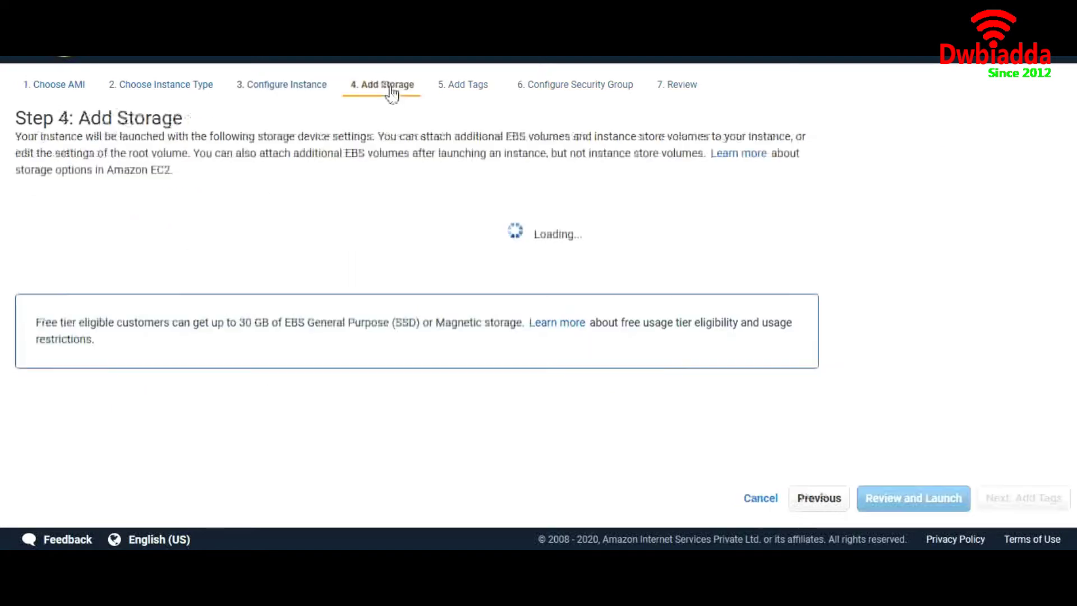
left_click(455, 89)
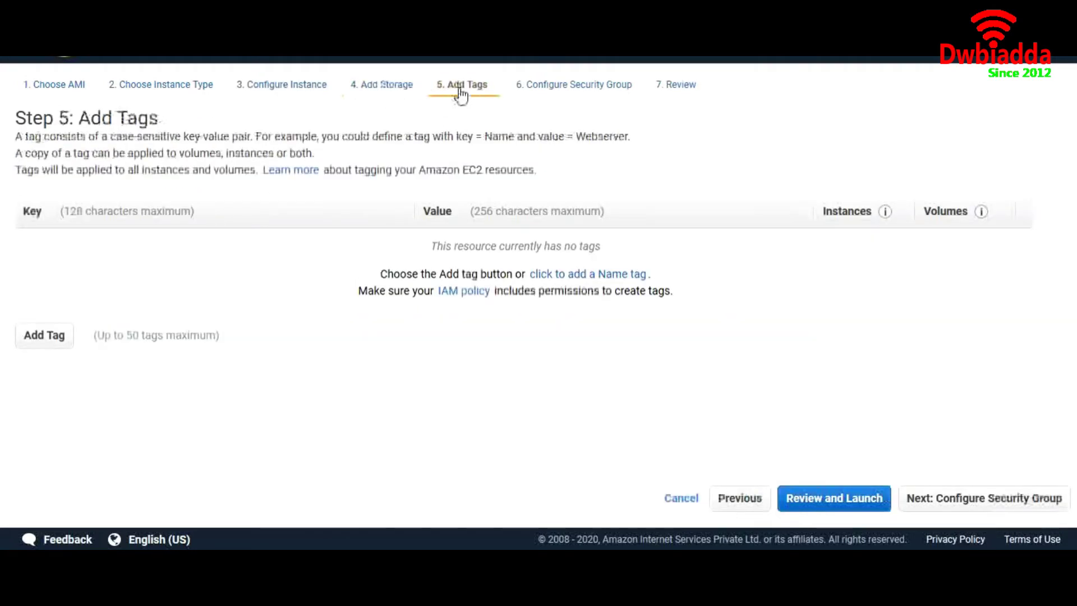
left_click(45, 346)
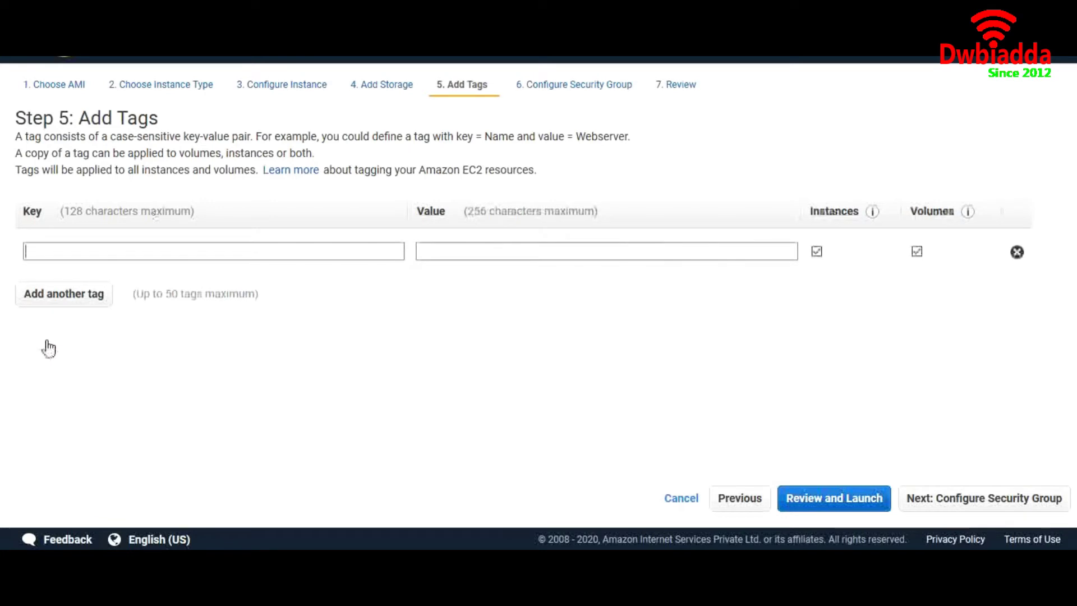
type("Nam")
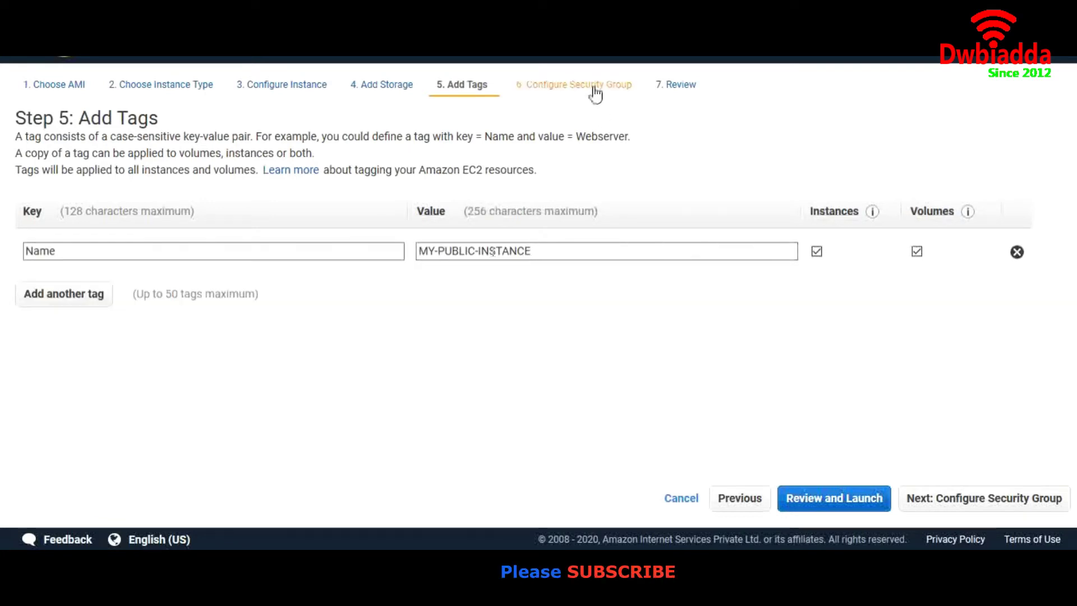
Step: Assign the existing security group VPC-INSTANCE-SG to the public instance
left_click(596, 90)
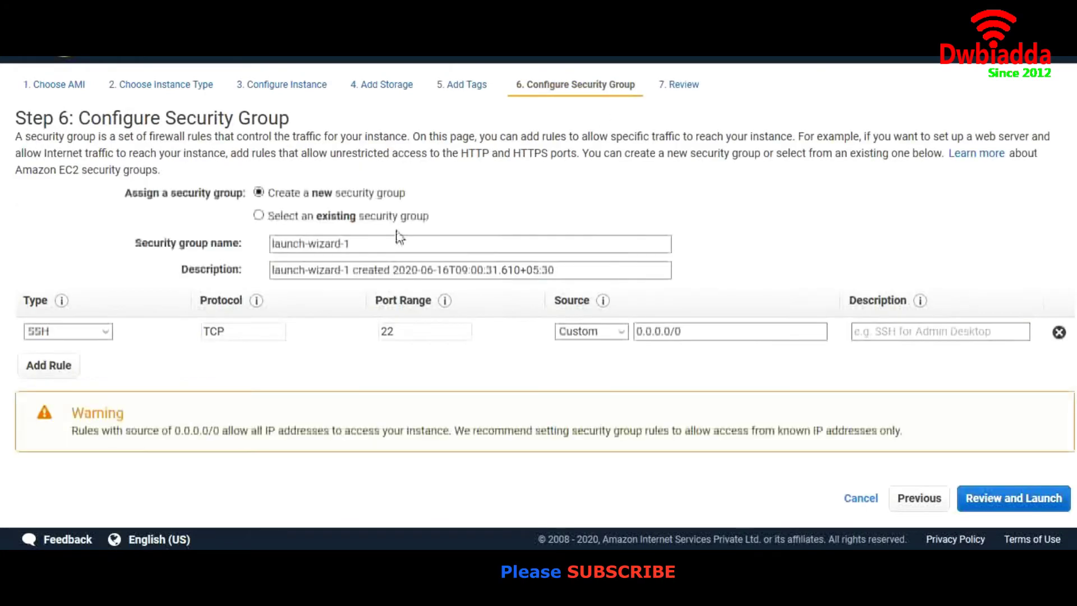
left_click(259, 216)
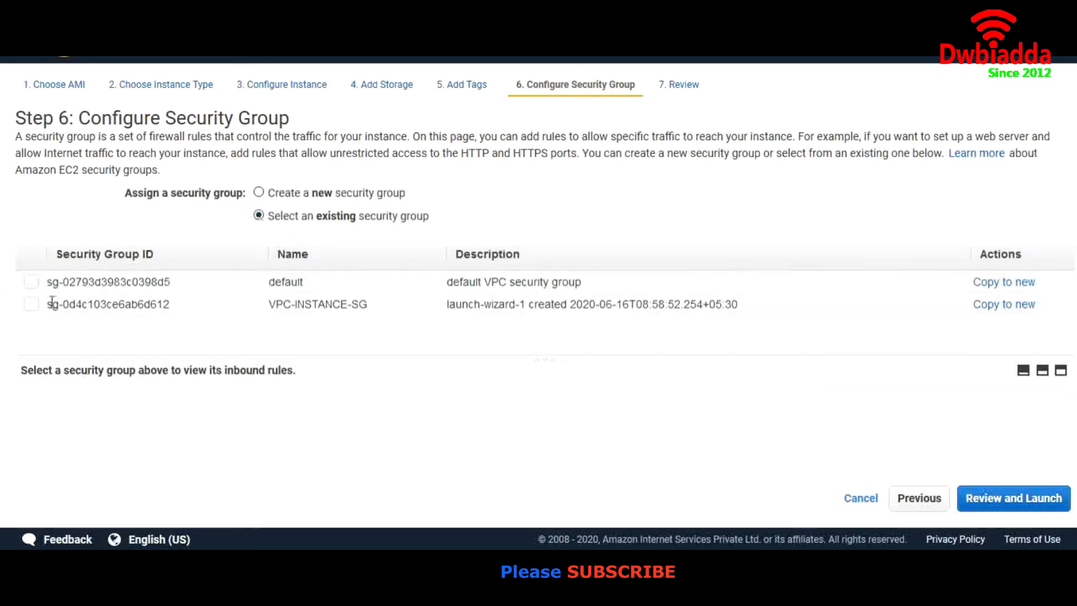
left_click(32, 305)
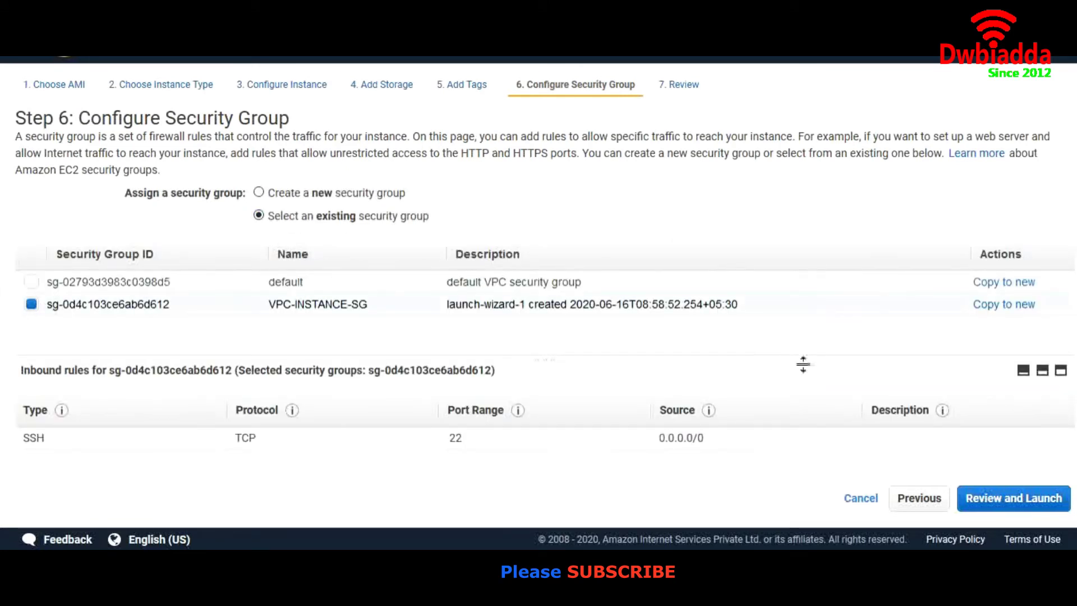
Step: Review the public instance's configuration and launch it with the existing key pair CB-Sbora, acknowledging access to the private key file
left_click(1020, 500)
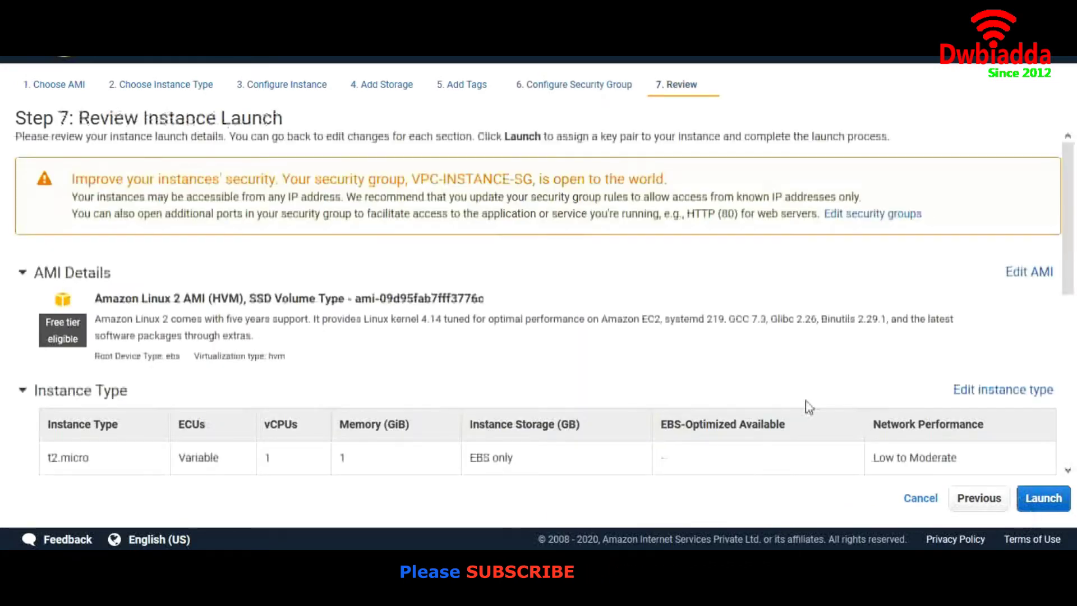
scroll(858, 423, "down", 6)
left_click(1043, 499)
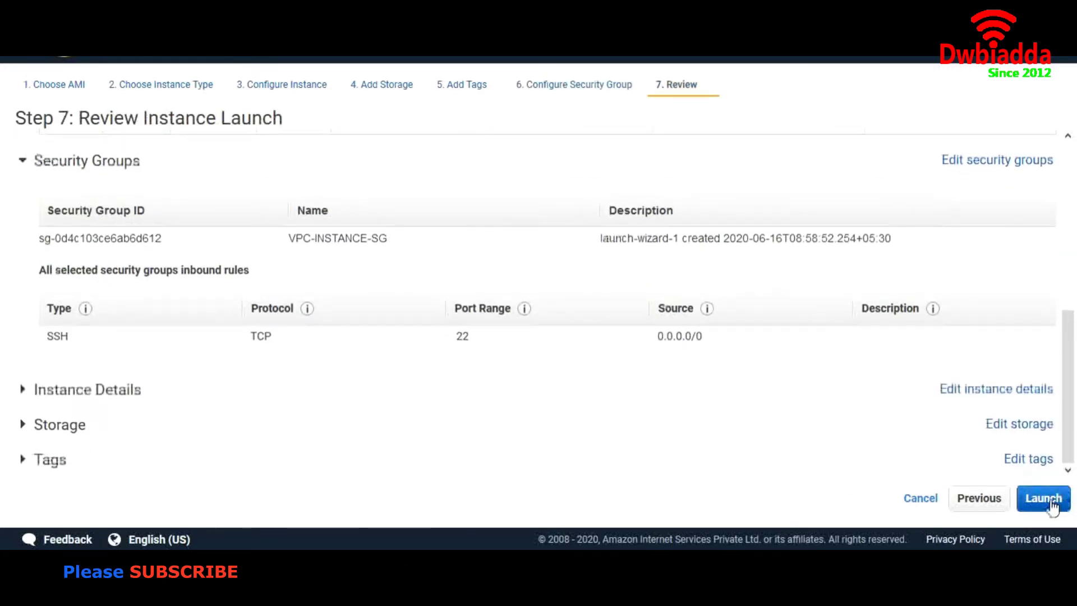
left_click(313, 377)
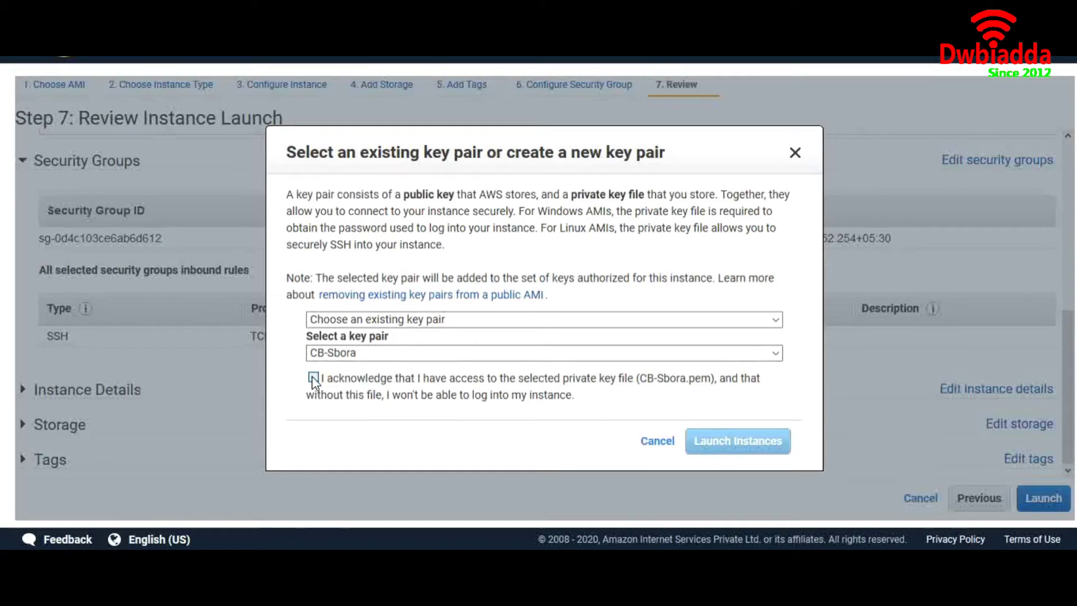
left_click(706, 442)
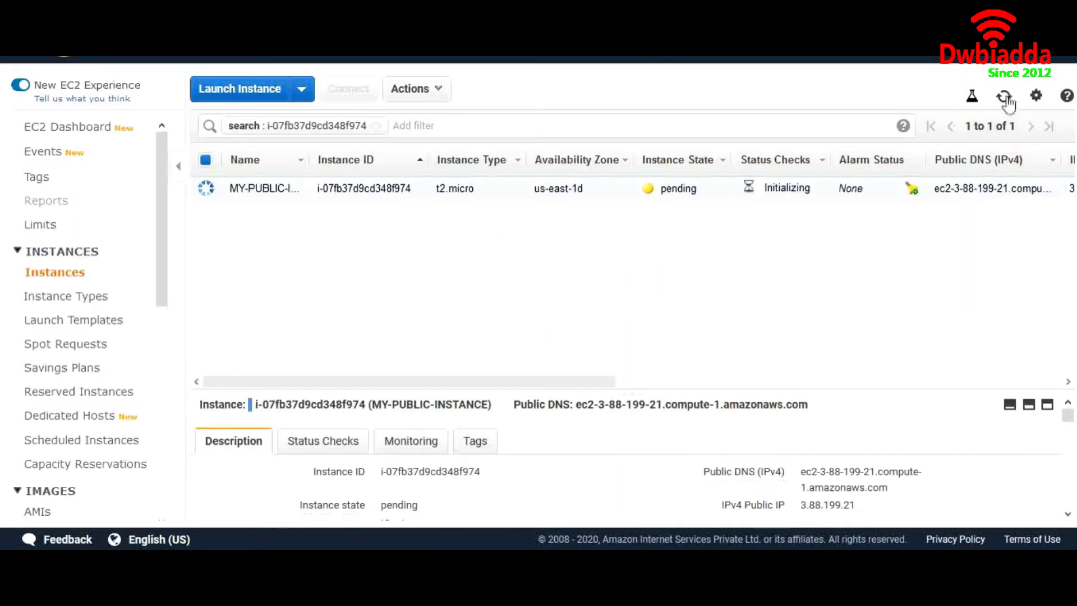
Step: Widen the instance list's Name column and copy the IPv4 public IP of MY-PUBLIC-INSTANCE
left_click(1004, 97)
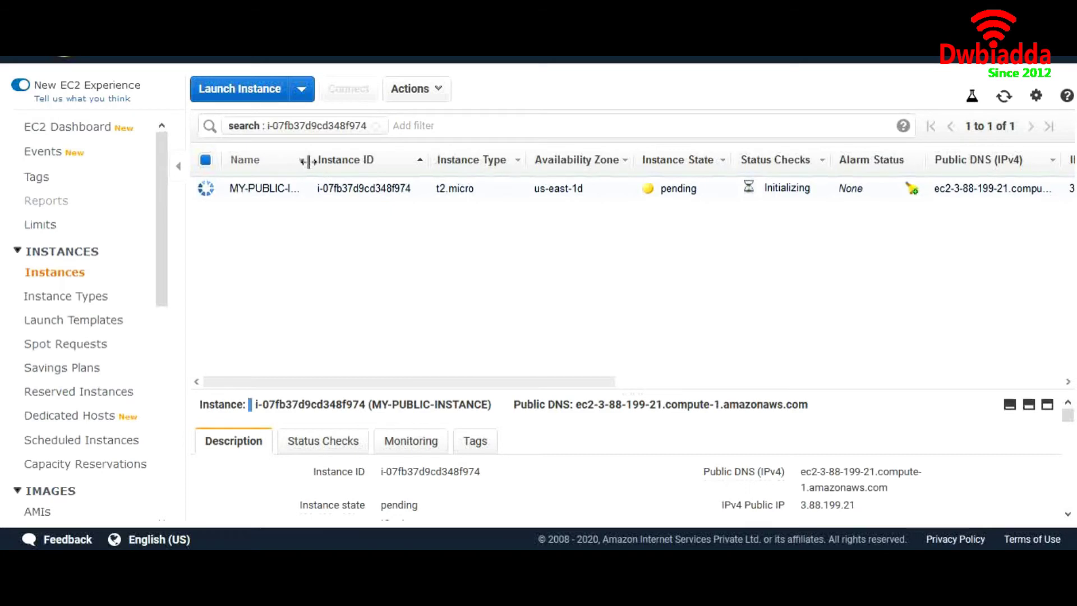
left_click_drag(307, 162, 363, 163)
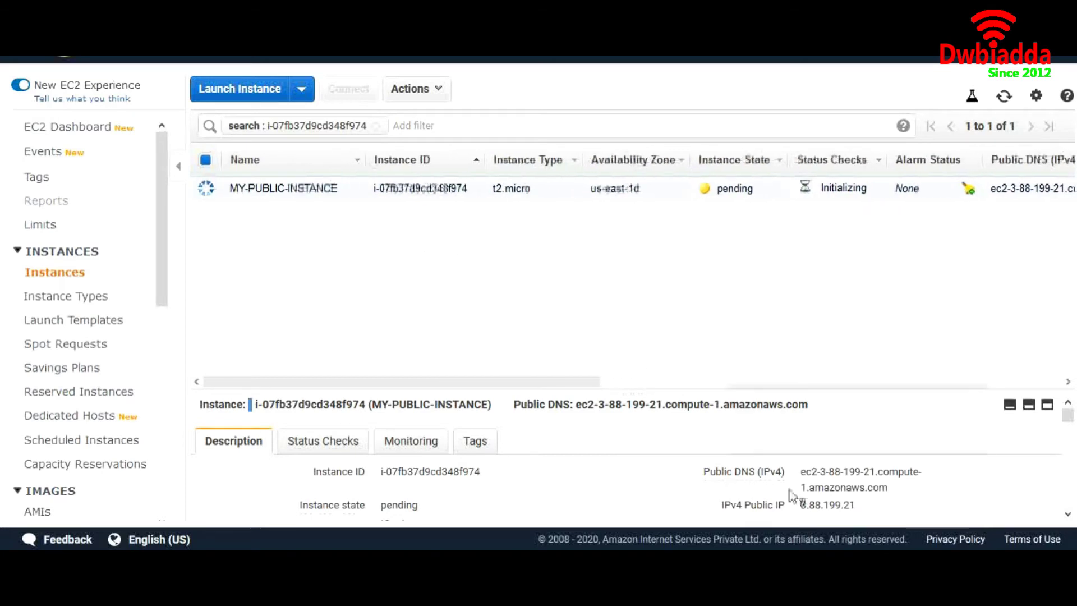
left_click(869, 505)
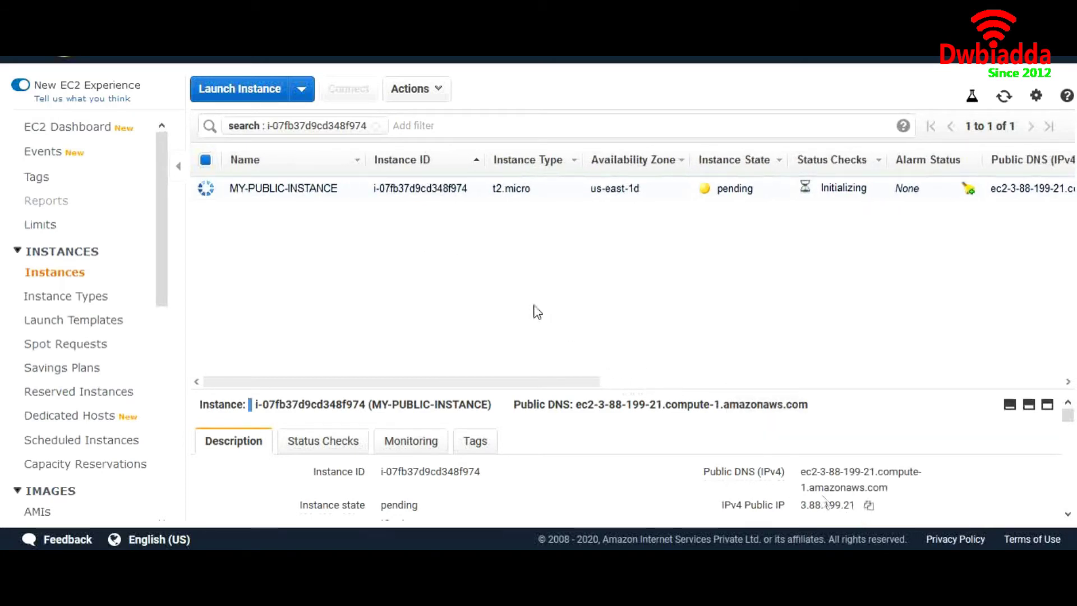
Step: Clear the instance search filter and examine the IP addresses, VPC and subnet of My-private-instance, refreshing the instance list
left_click(378, 126)
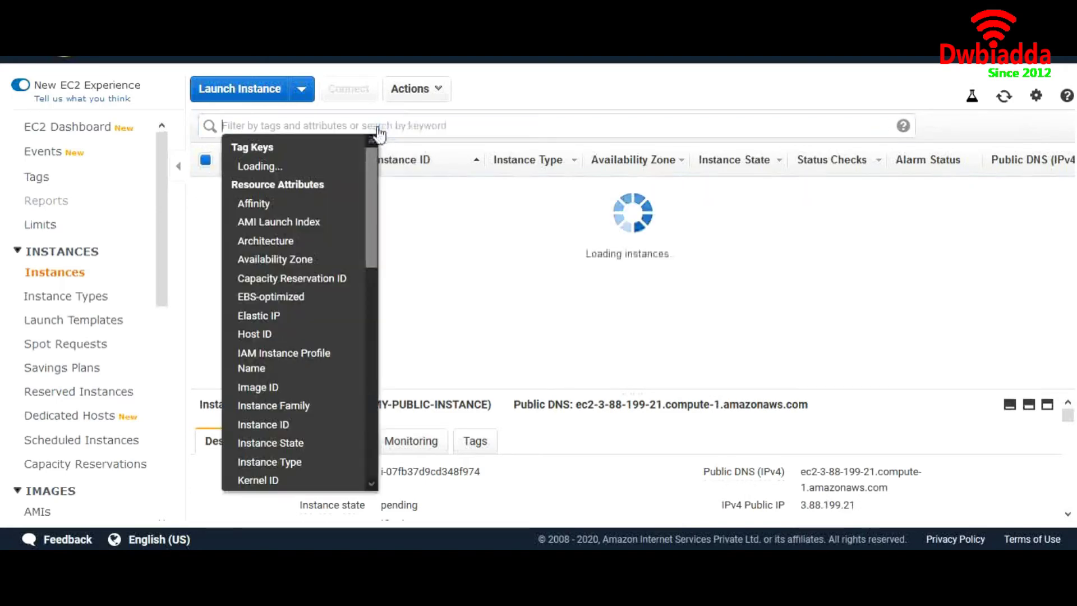
left_click(497, 311)
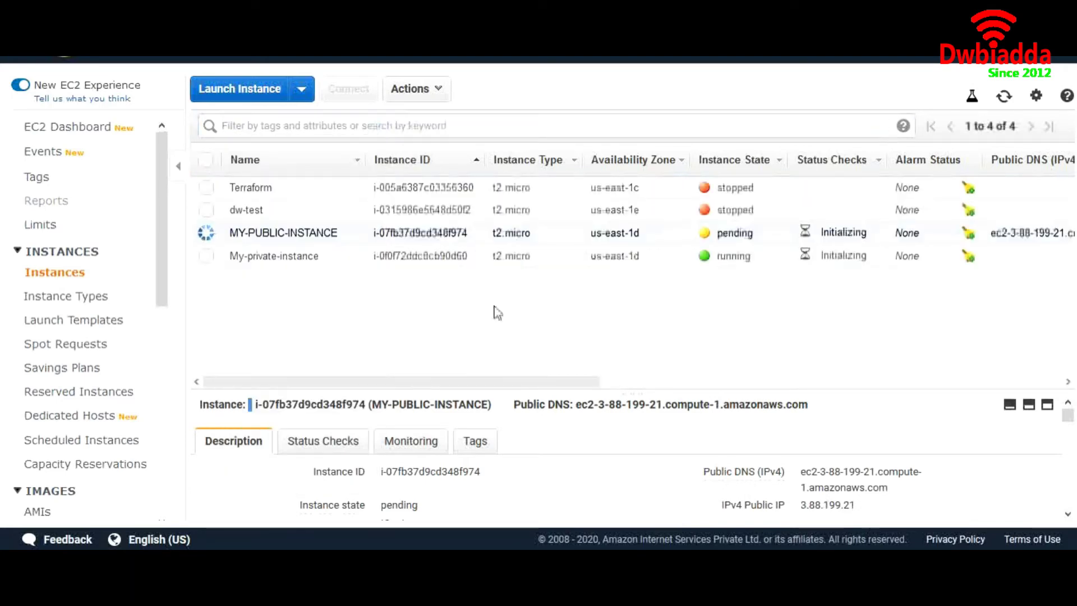
left_click(206, 256)
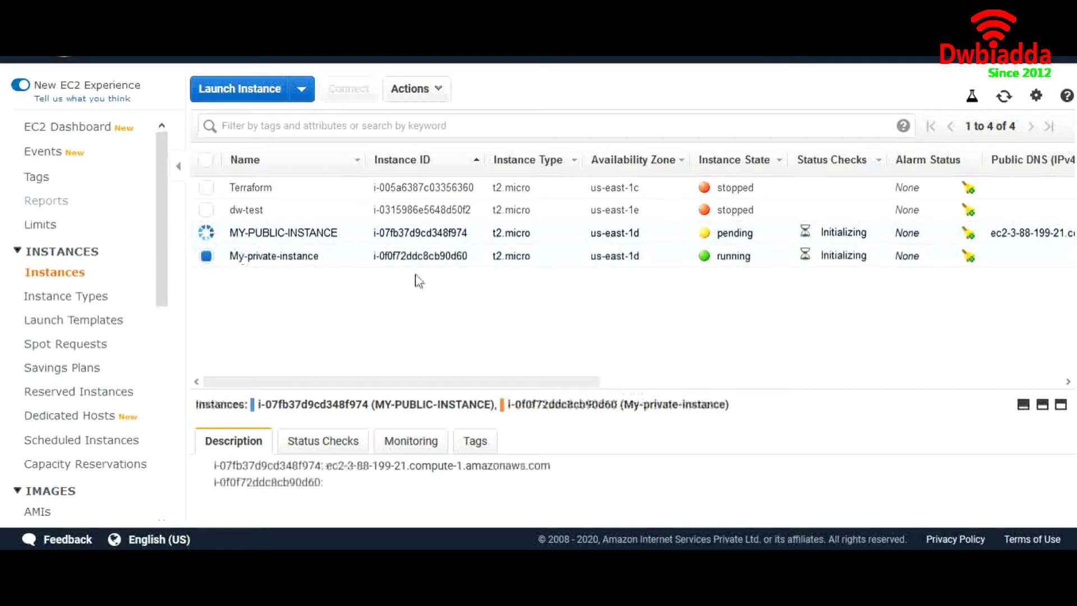
left_click(206, 232)
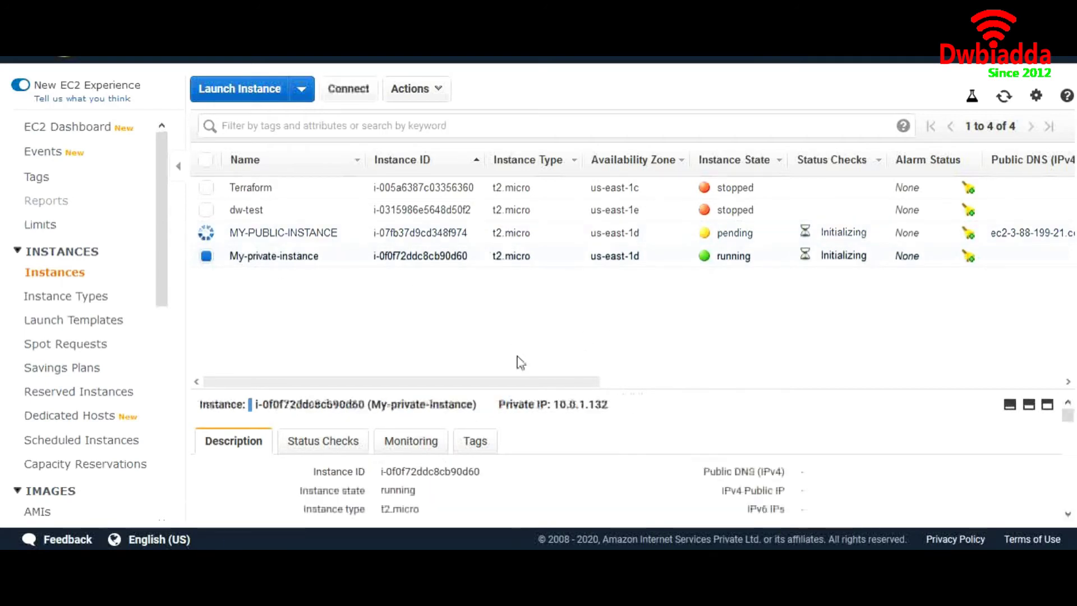
scroll(743, 480, "down", 5)
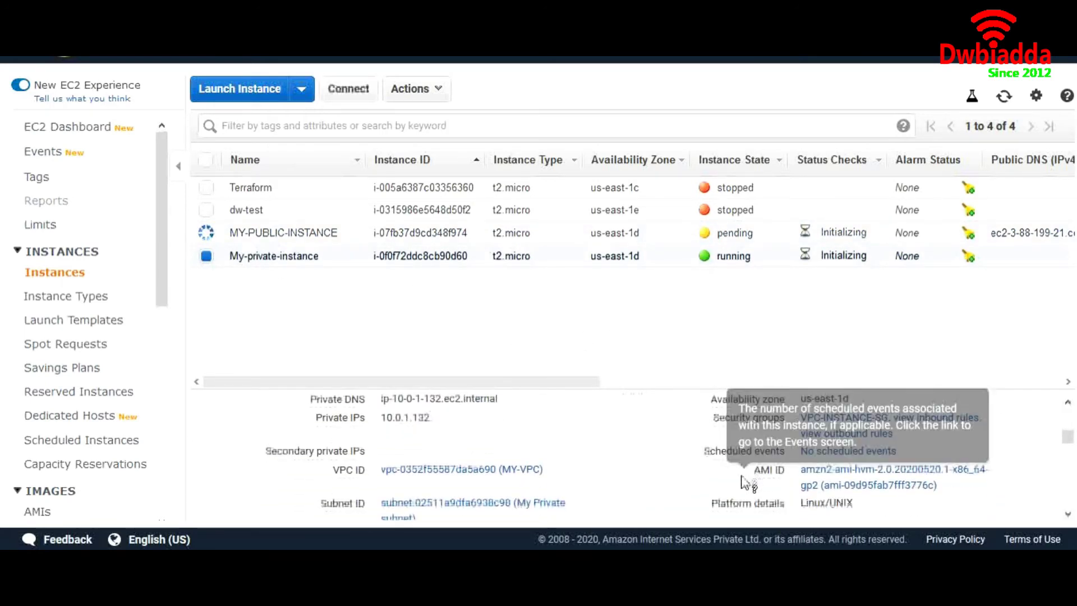
scroll(689, 480, "up", 5)
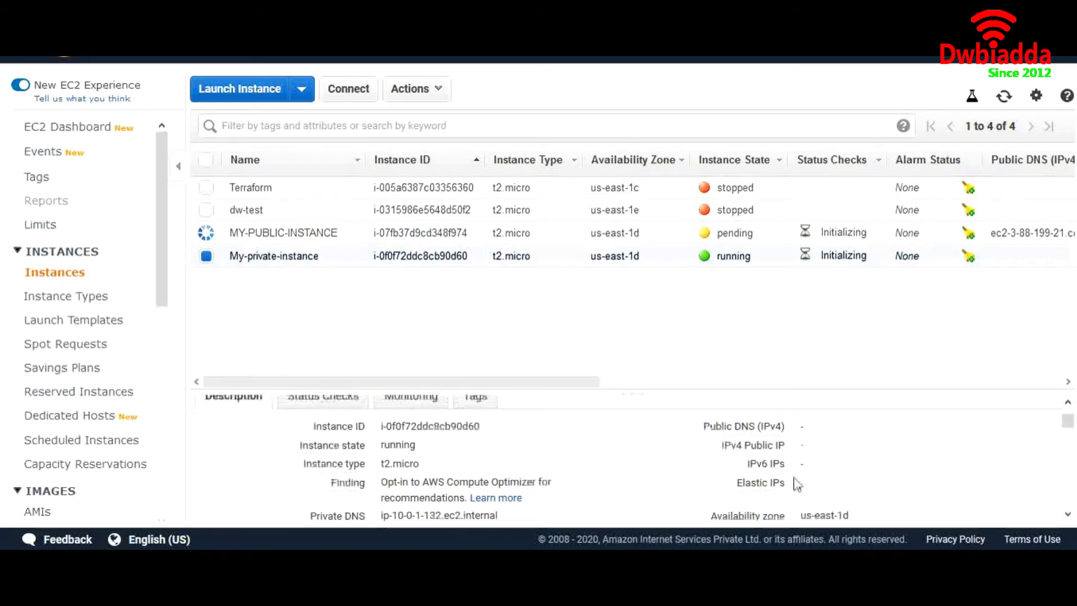
scroll(570, 504, "down", 3)
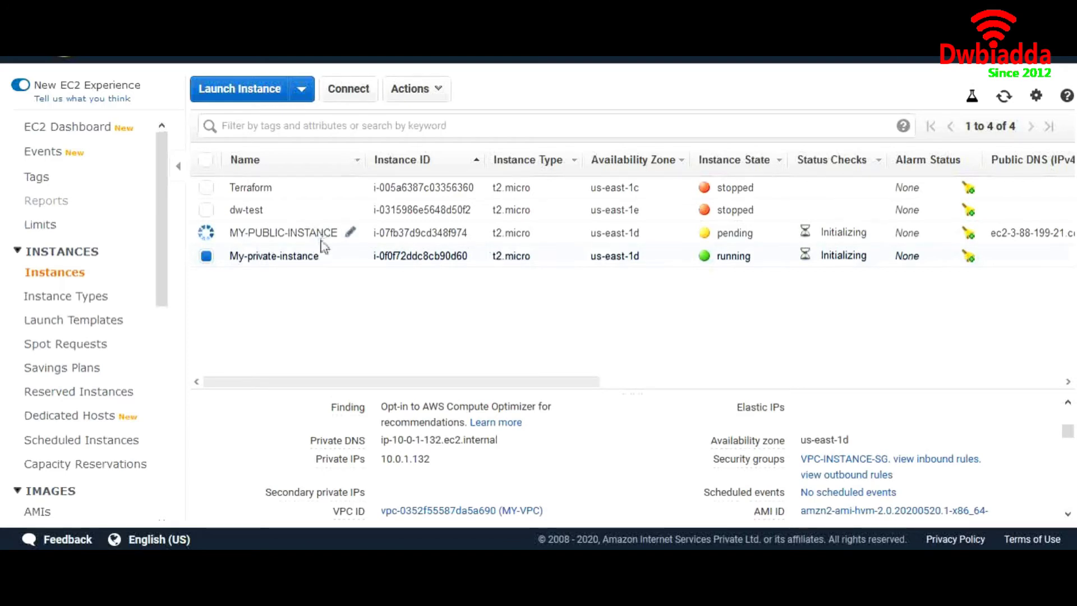
left_click(1004, 99)
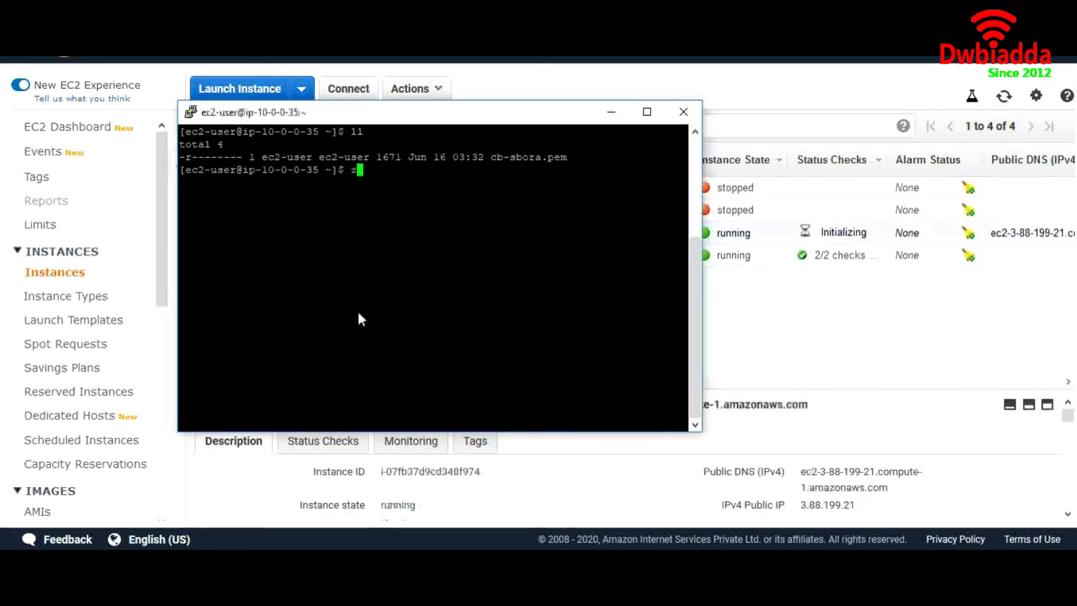
Step: In the PuTTY session on the public instance, run curl ifconfig.co to check its outgoing public IP
key("BackSpace")
scroll(442, 127, "up", 2)
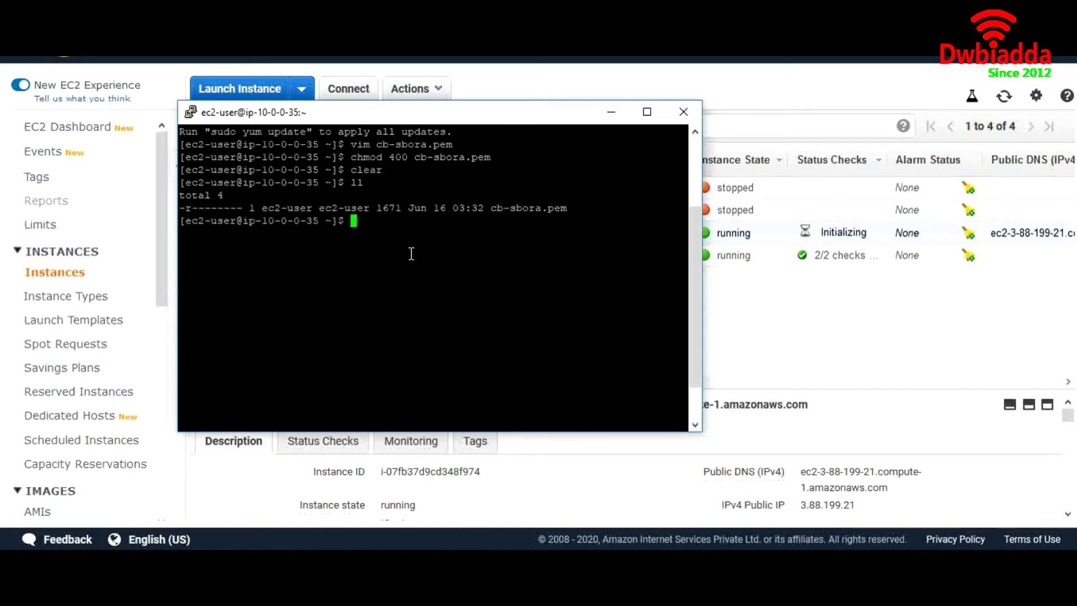
type("curl ifconfig.cc")
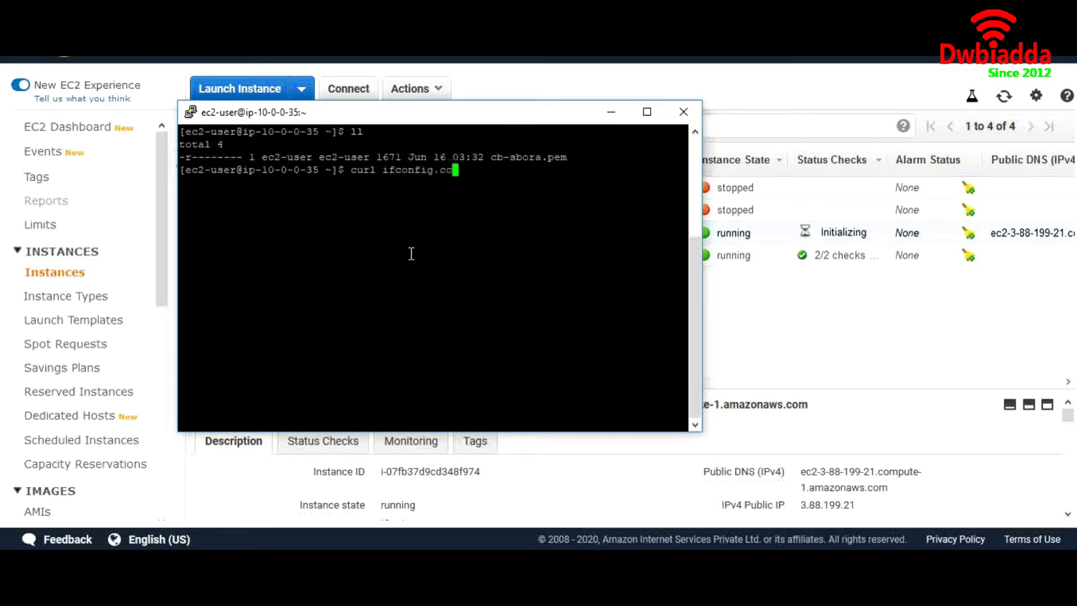
key("Return")
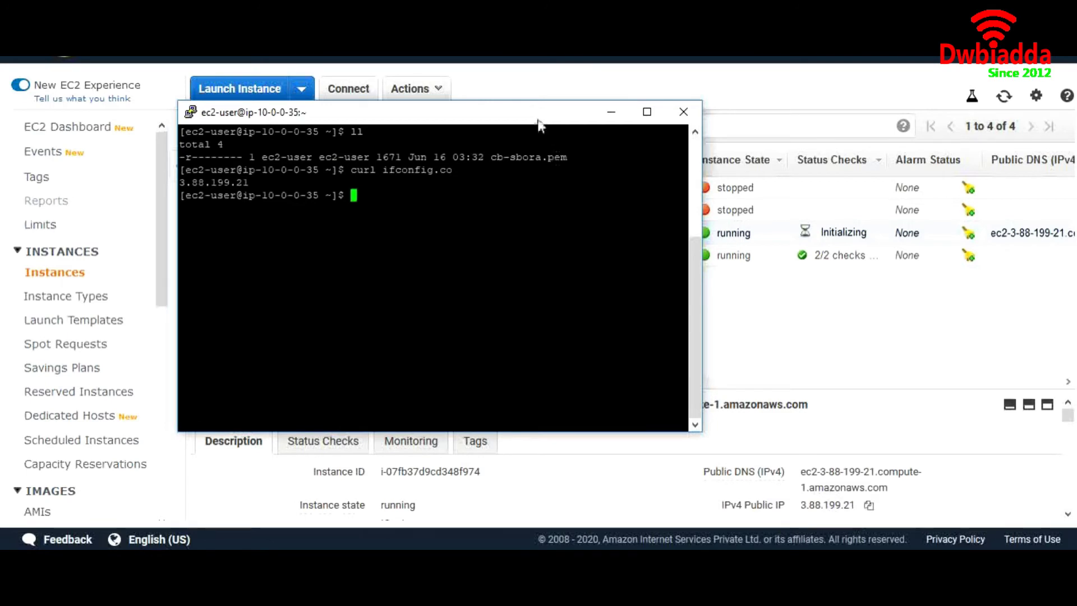
Step: Back in the EC2 instance list, select only My-private-instance and copy its private IP address
left_click_drag(538, 120, 683, 133)
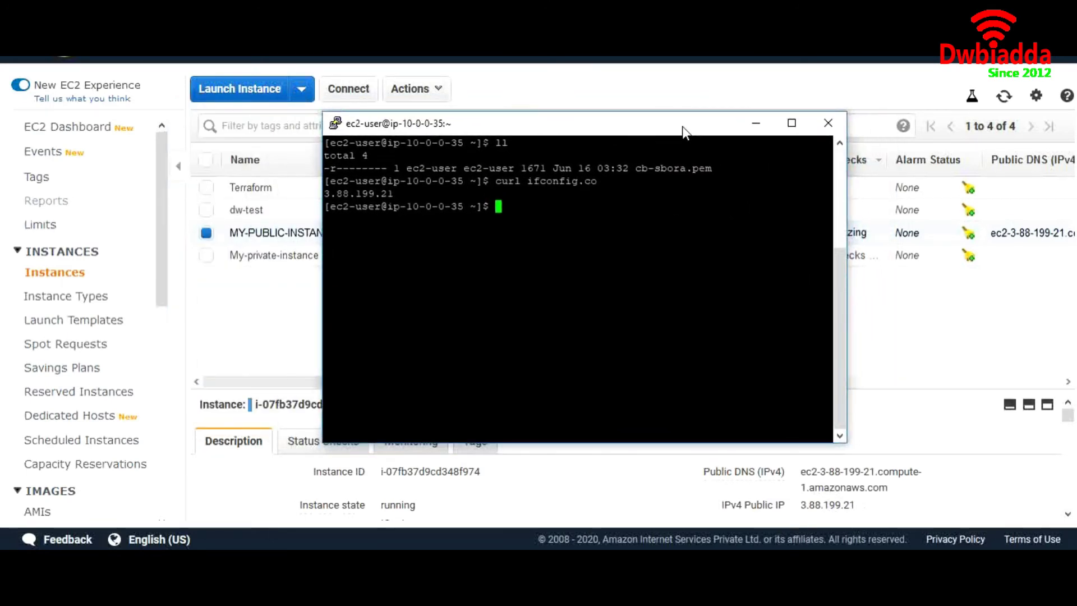
left_click(210, 259)
left_click(207, 256)
left_click(233, 249)
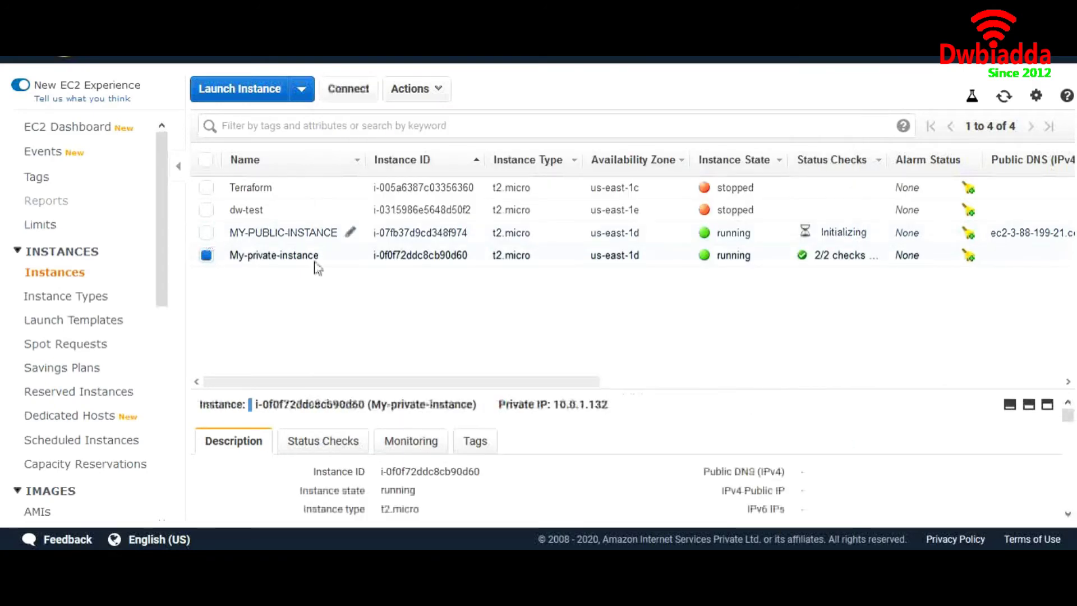
scroll(585, 494, "down", 4)
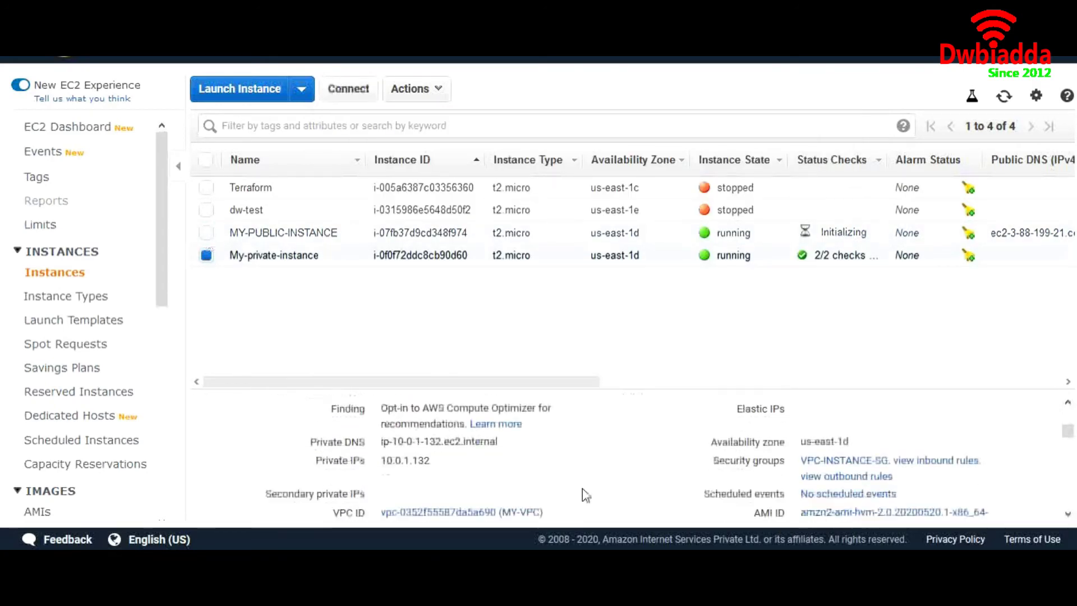
left_click(443, 418)
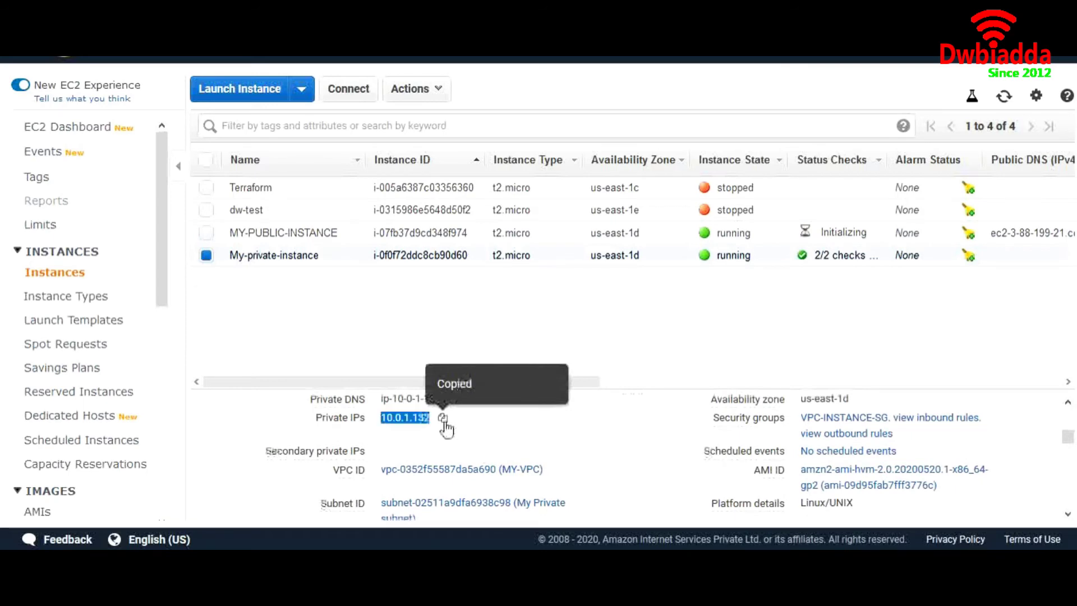
Step: Switch to the PuTTY session on the public instance and list the files in its home directory
mouse_move(469, 429)
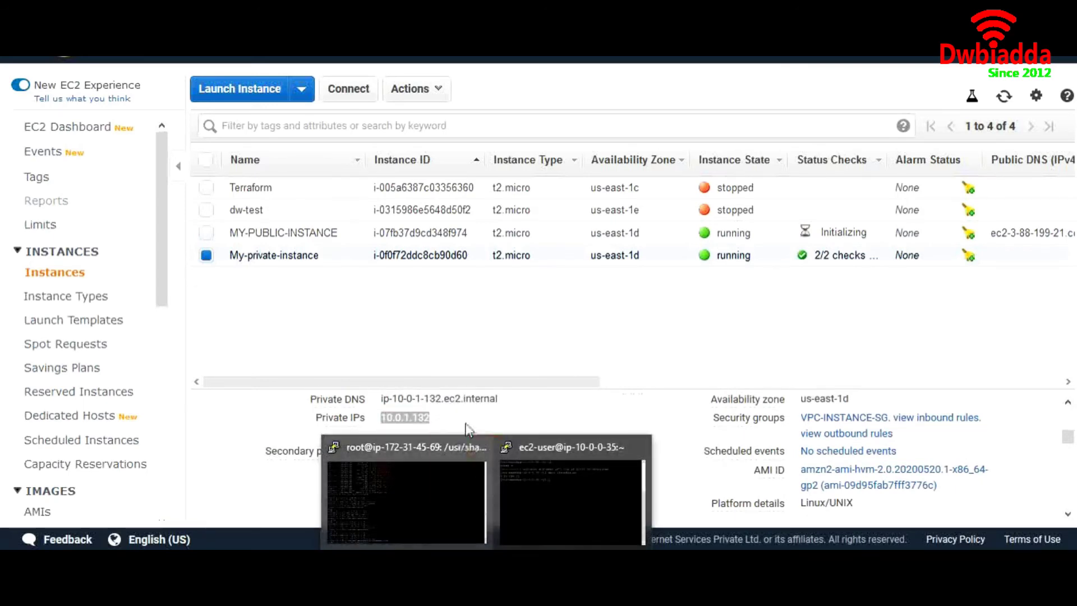
left_click(558, 510)
type("ll")
key("Return")
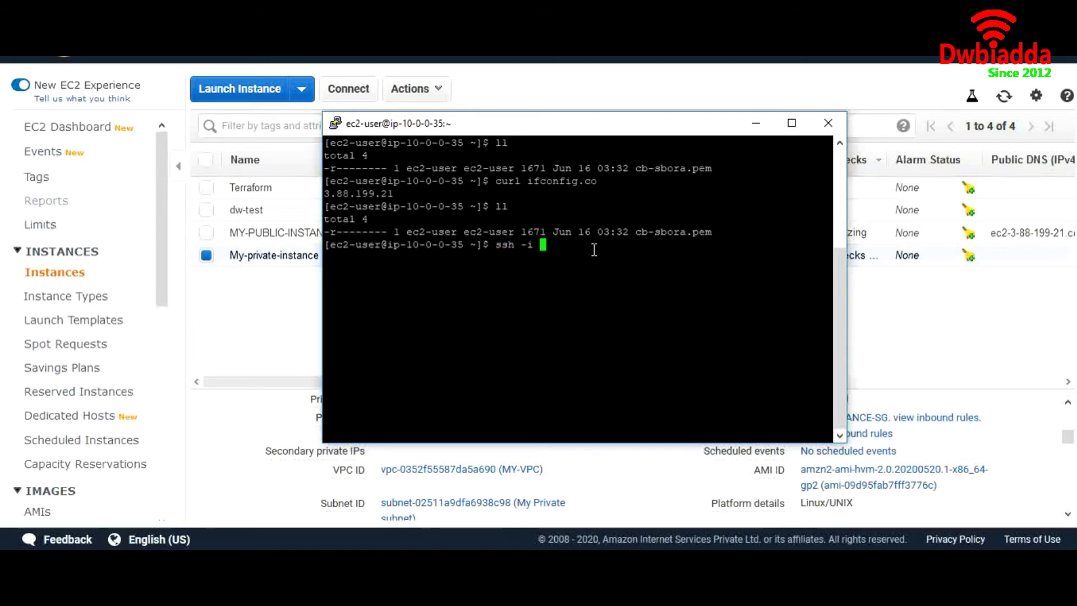
key("Tab")
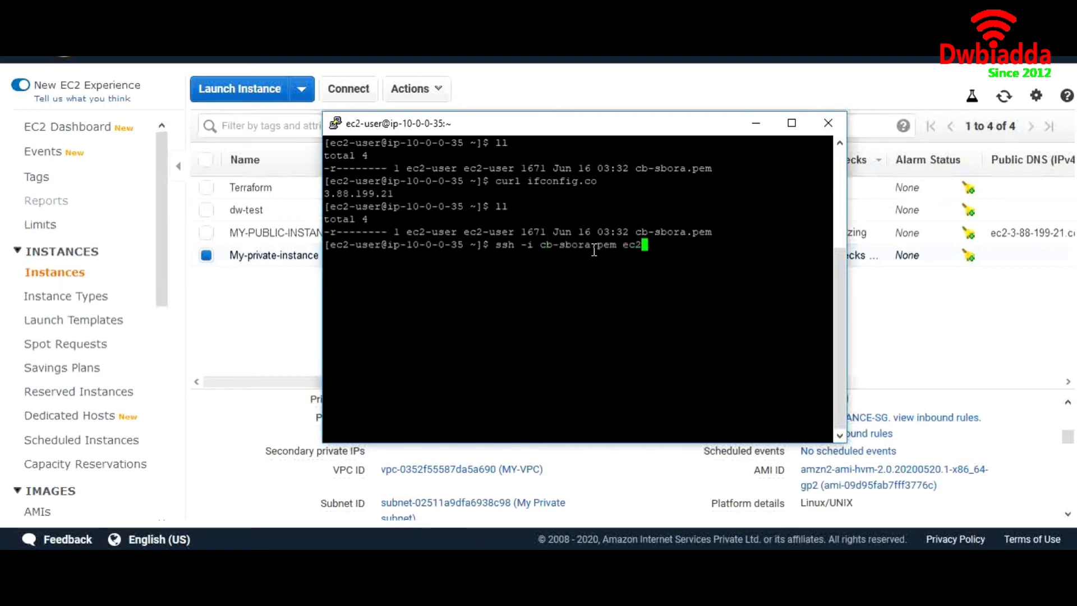
type("ec2-user@10.0.1.132")
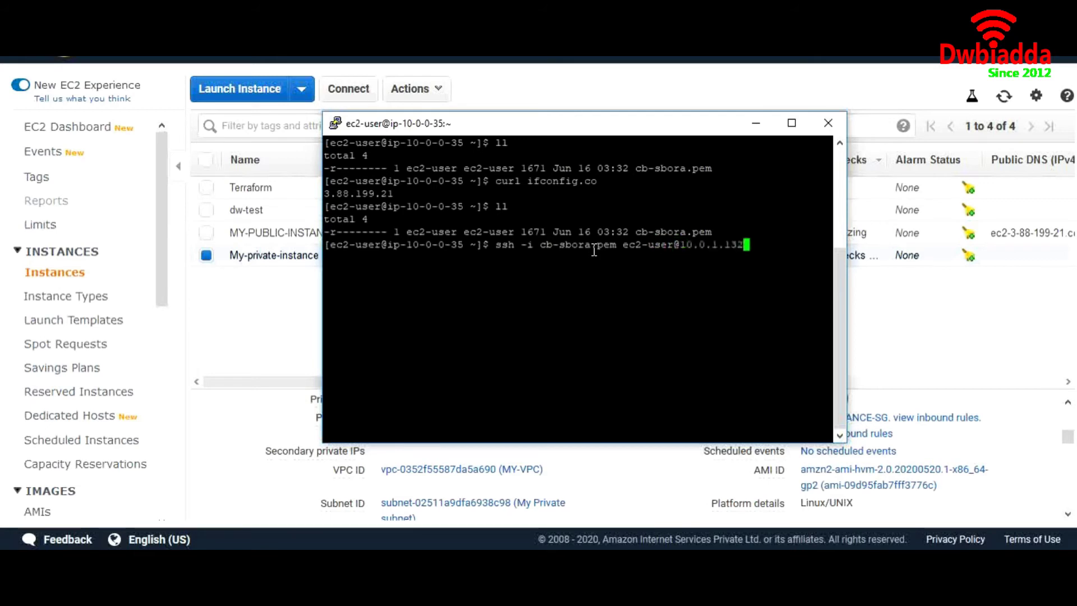
key("Return")
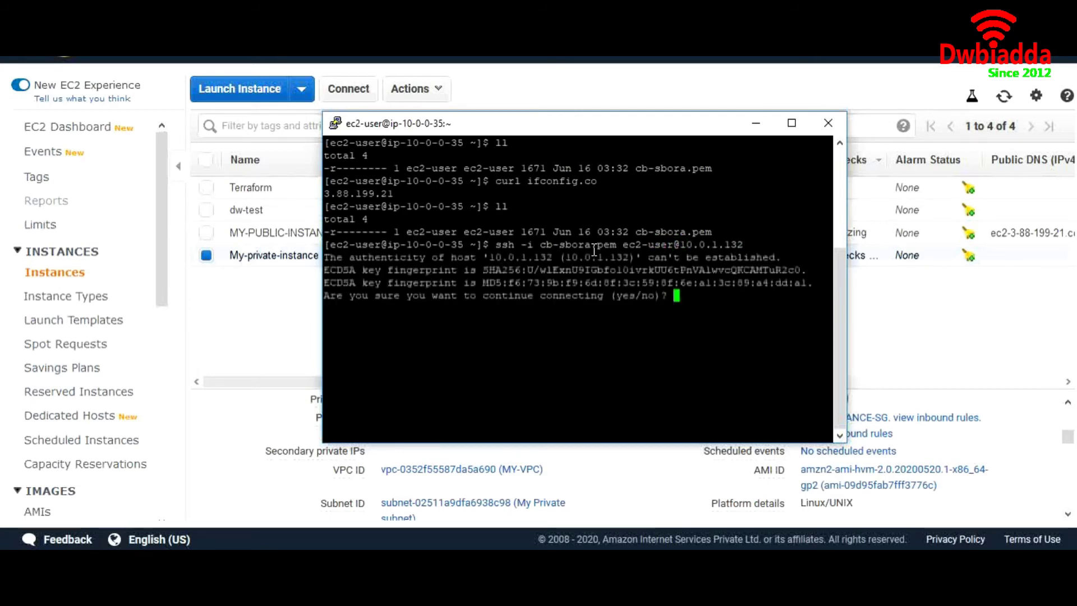
type("s")
key("Return")
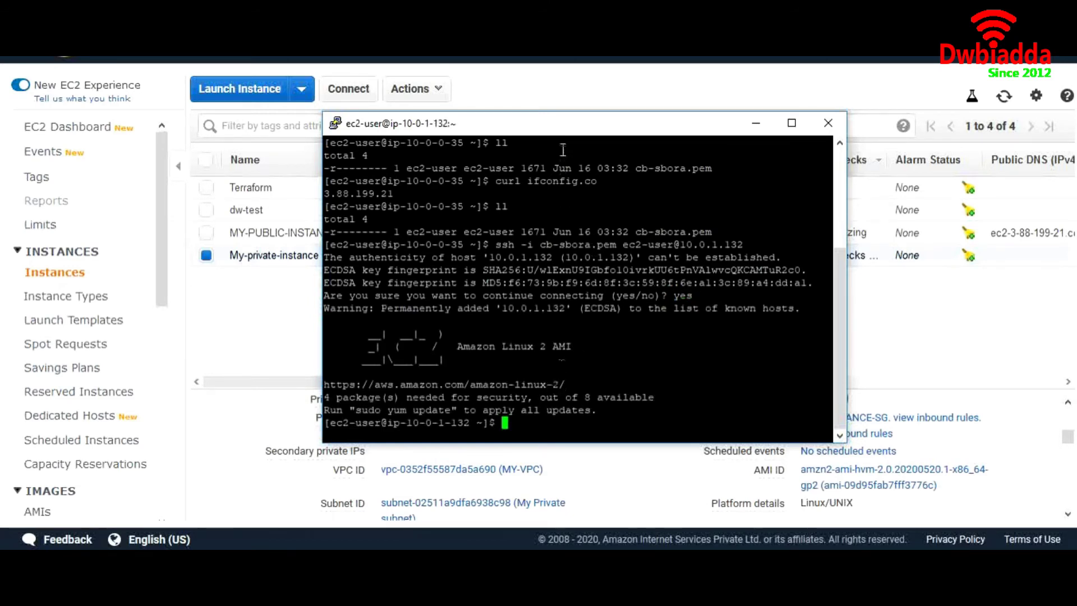
left_click_drag(562, 136, 558, 103)
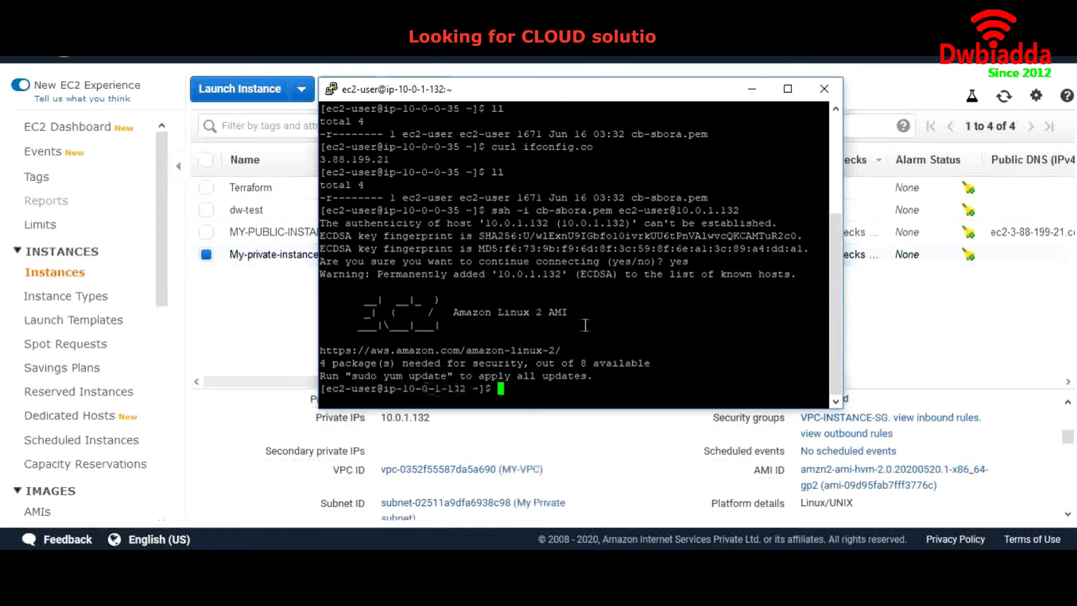
left_click_drag(252, 351, 427, 468)
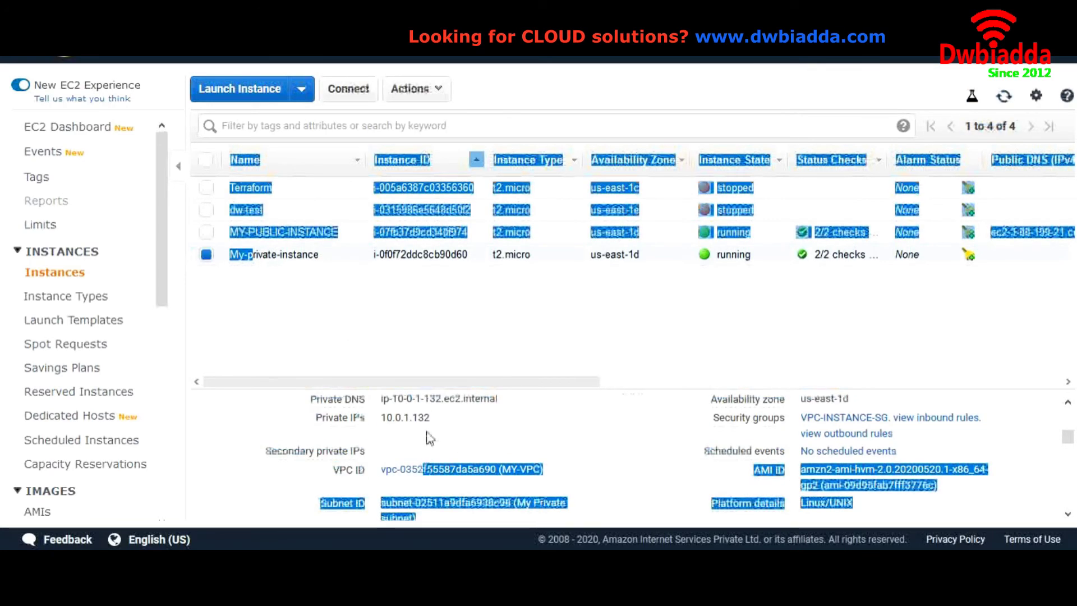
left_click(427, 435)
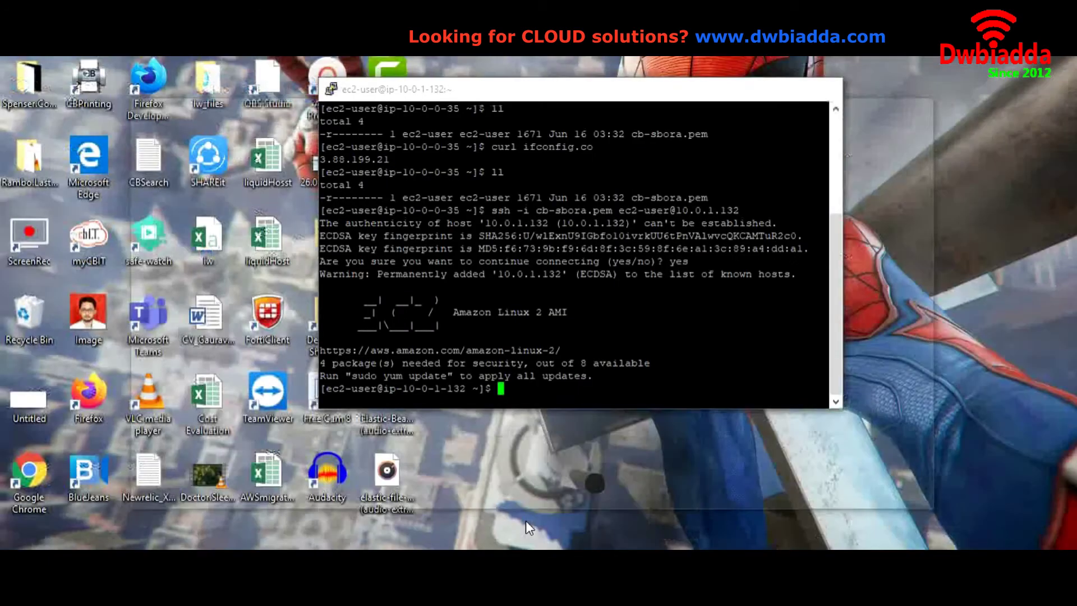
Step: In the private instance's terminal session, ping google.com to test its internet access
left_click(526, 527)
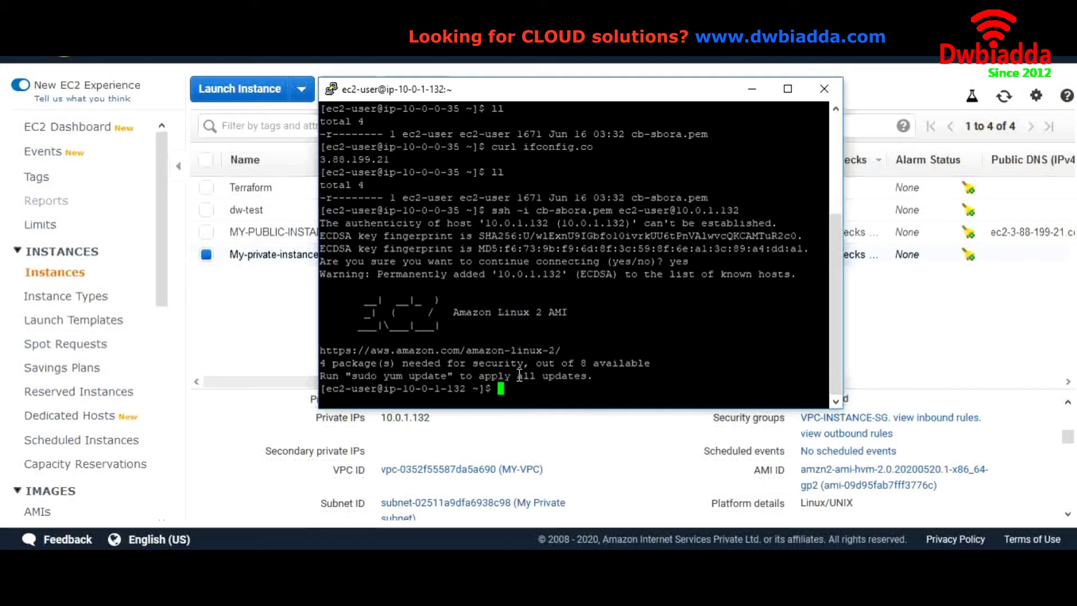
type("ping g")
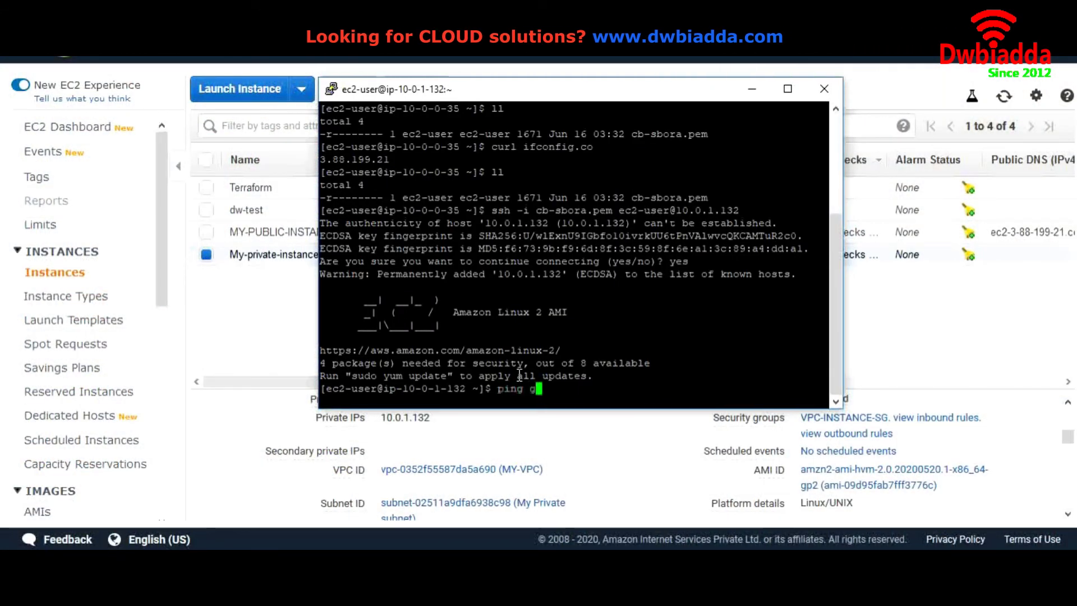
type("oogle.com")
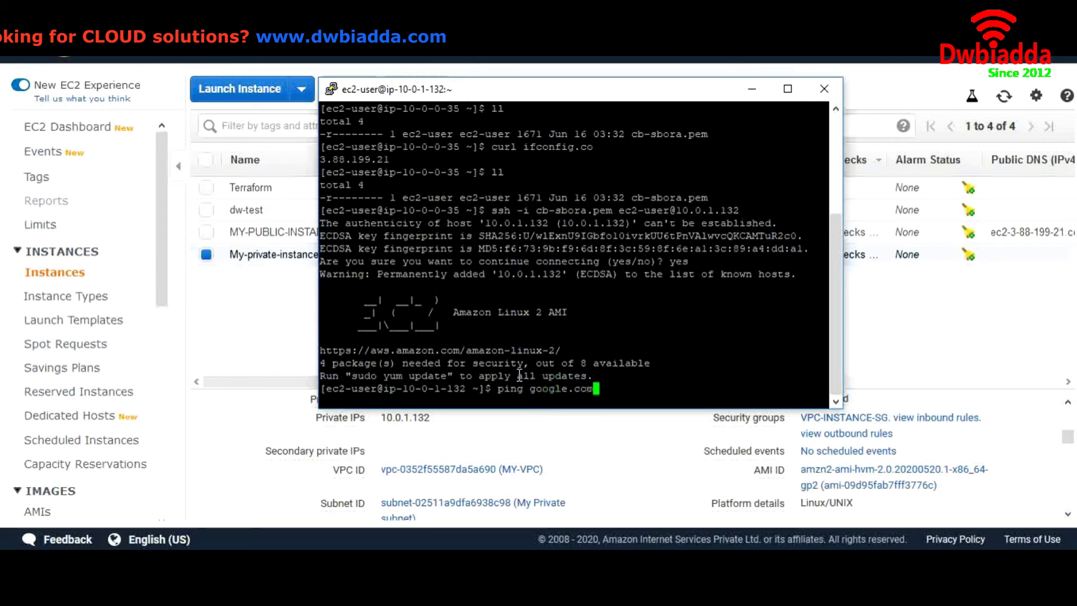
key("Return")
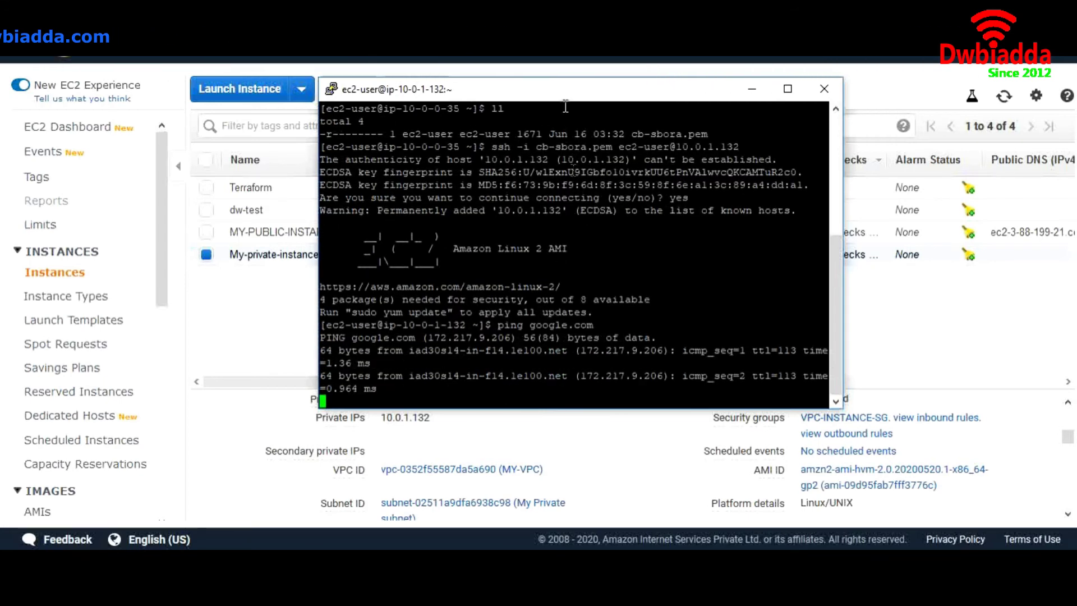
Step: Widen the private instance's terminal window and stop the running ping to google.com
left_click_drag(318, 162, 172, 161)
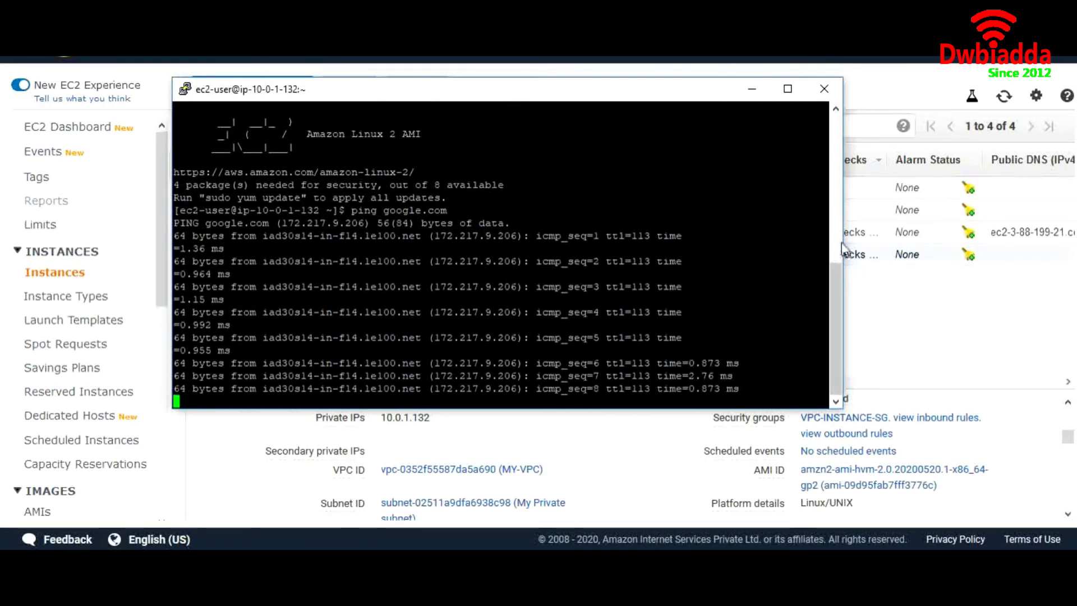
left_click_drag(844, 248, 937, 248)
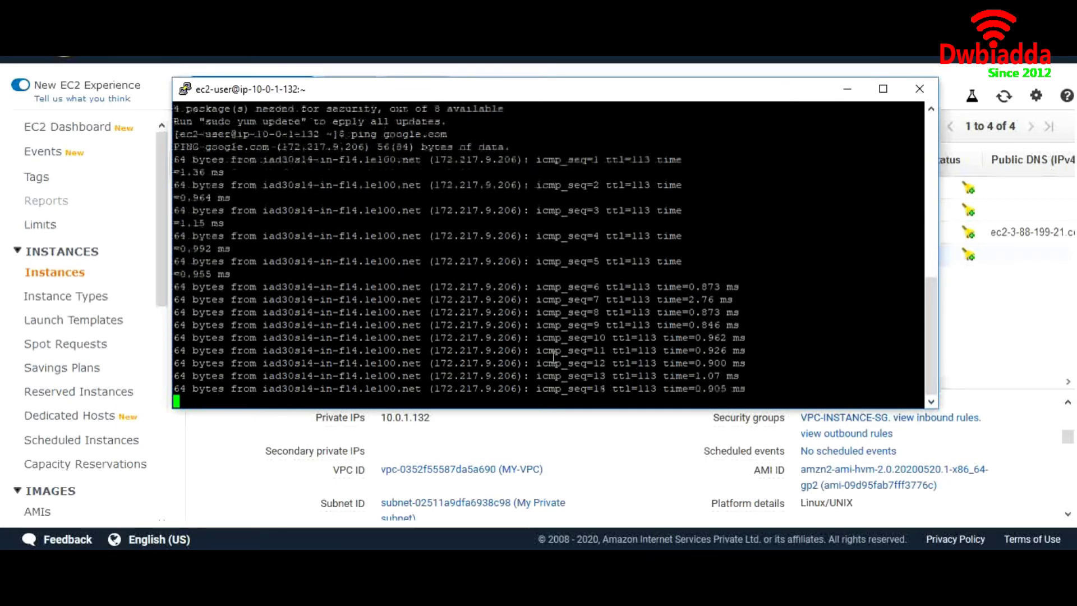
key("ctrl+c")
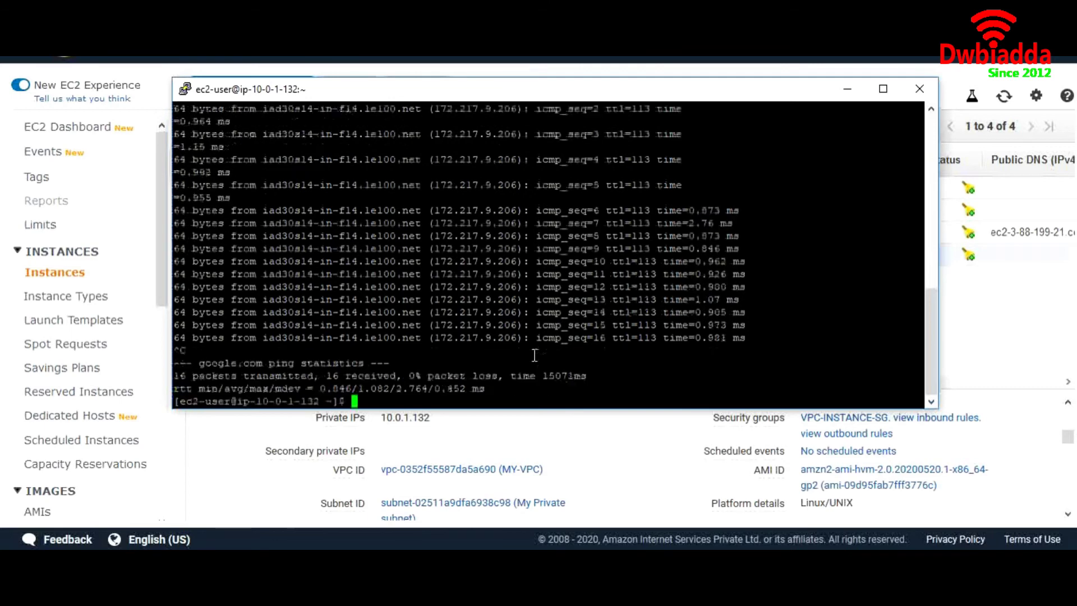
Step: Run curl google.com on the private instance to test its web access
type("curl g")
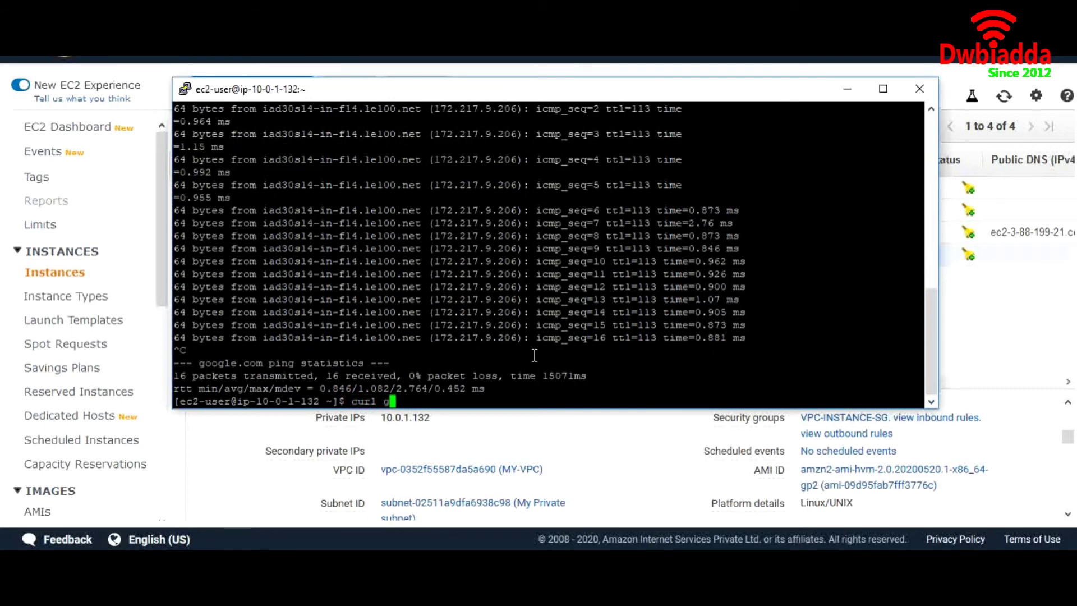
type("oogle.com")
key("Return")
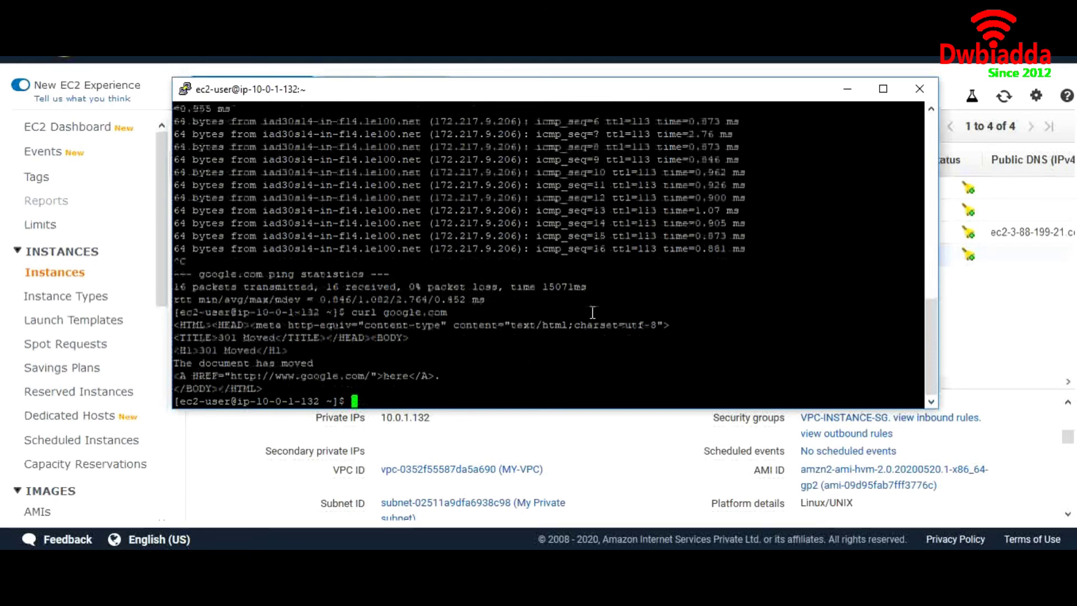
Step: Switch back to the AWS console, open the VPC service's subnet list and select only the My Private subnet
left_click(846, 96)
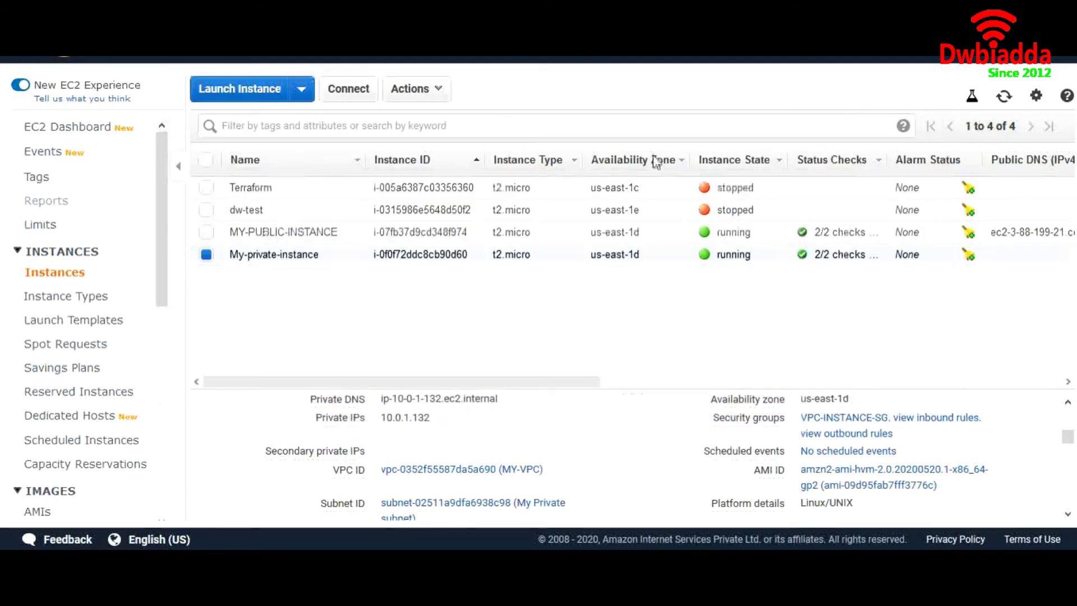
scroll(163, 317, "down", 1)
left_click_drag(163, 317, 168, 518)
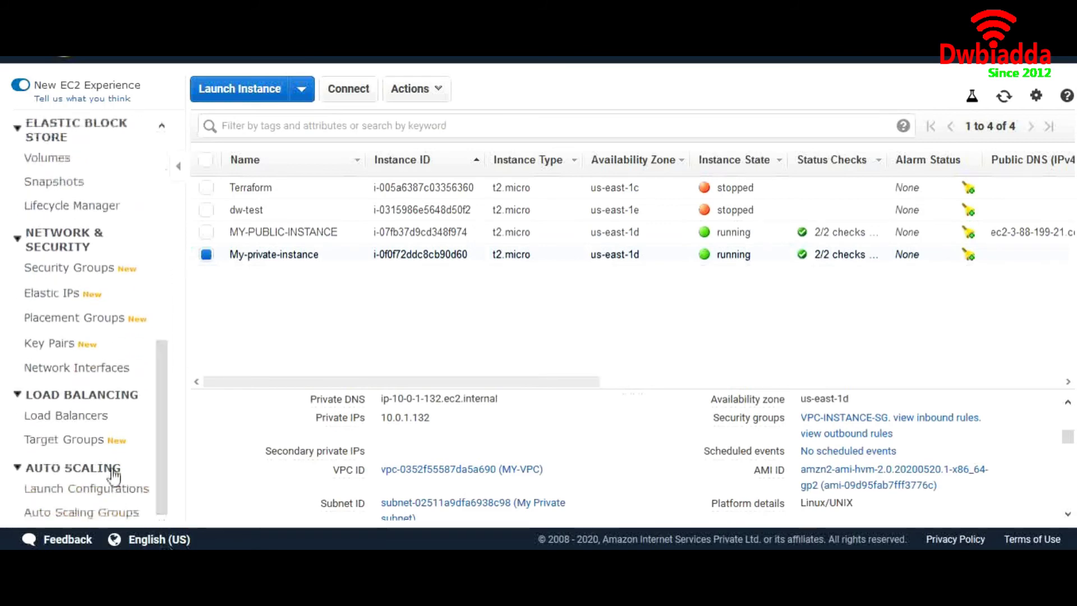
left_click(185, 59)
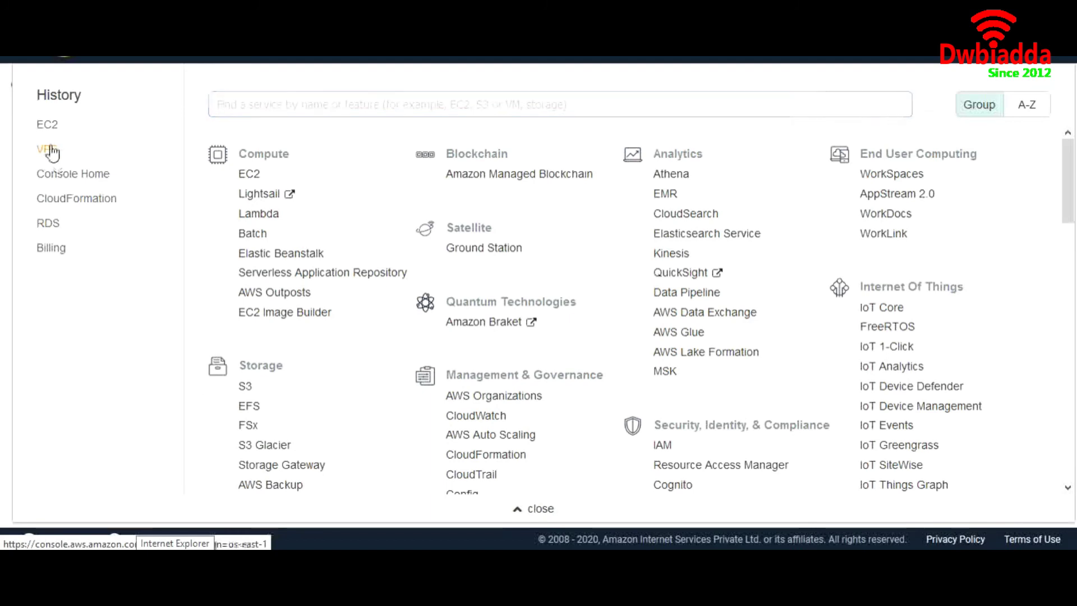
left_click(52, 150)
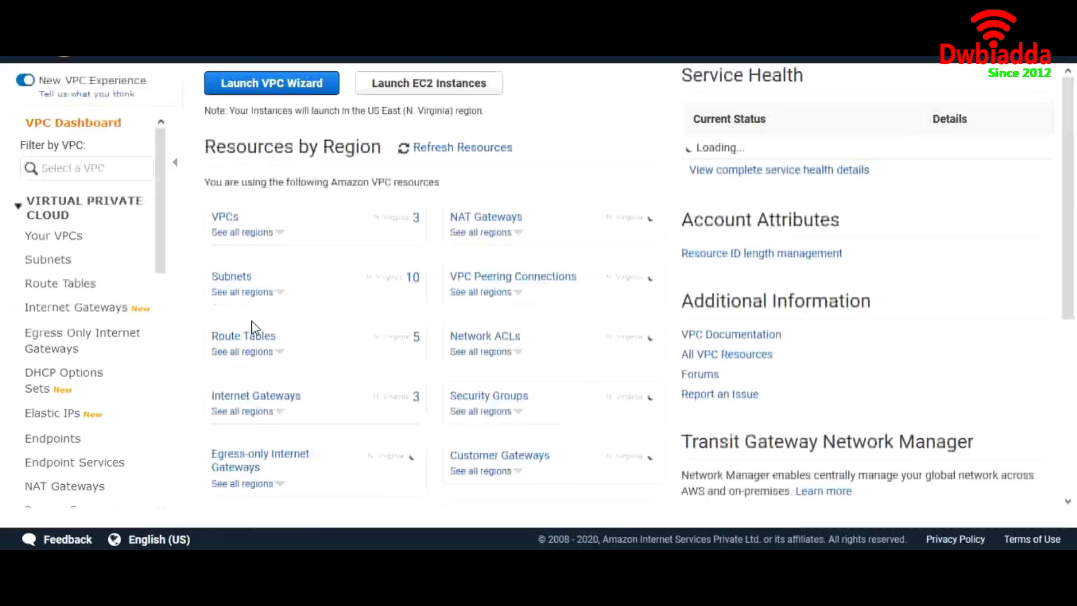
left_click(57, 262)
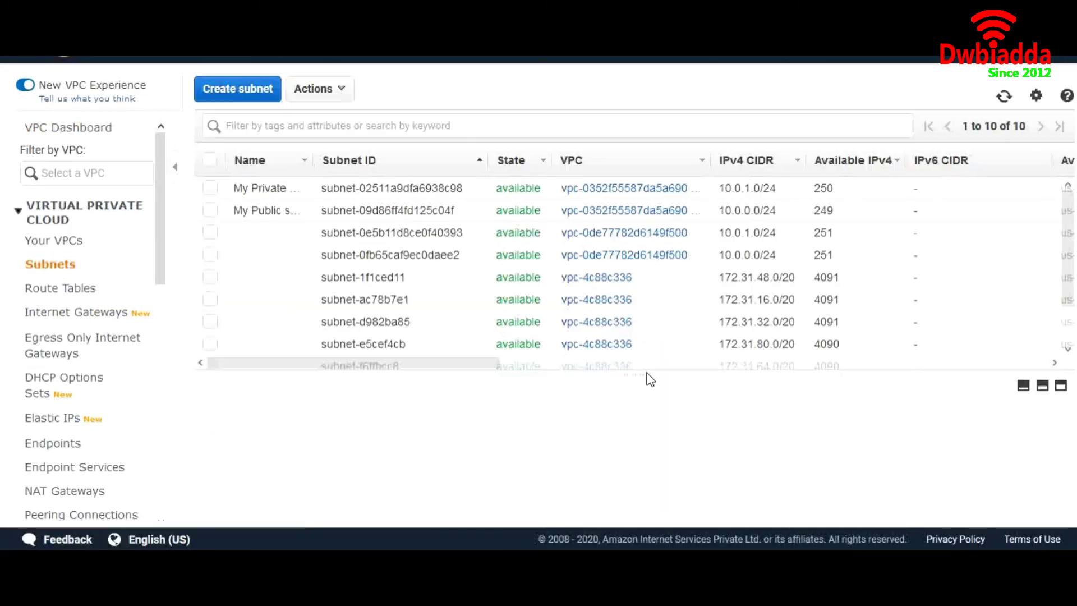
left_click(211, 211)
left_click(211, 211)
left_click(211, 189)
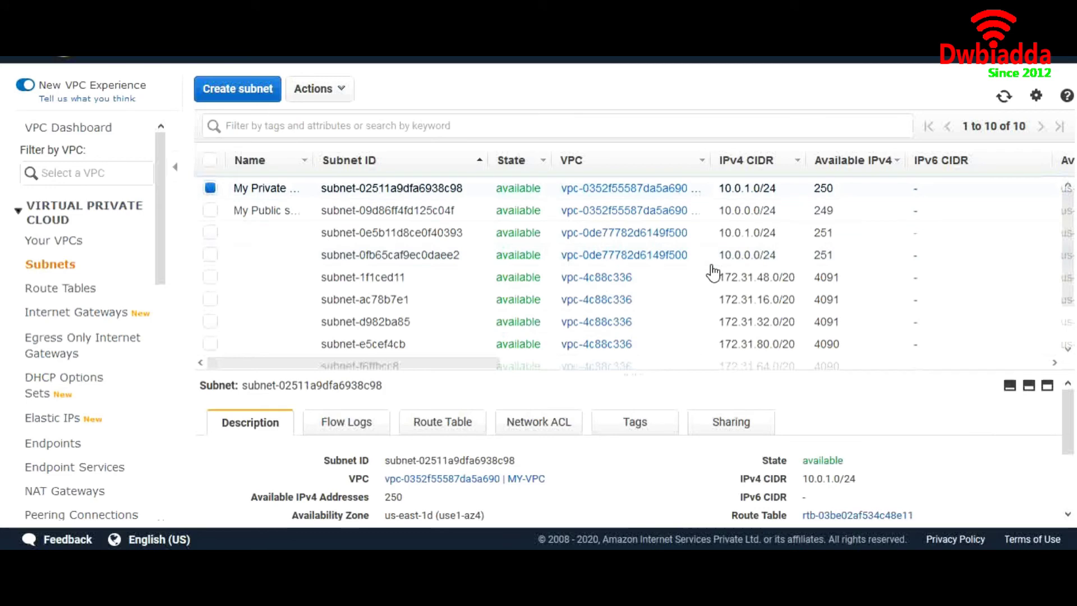
Step: Open the route table associated with the private subnet and show its routes
scroll(712, 274, "right", 3)
scroll(712, 273, "right", 10)
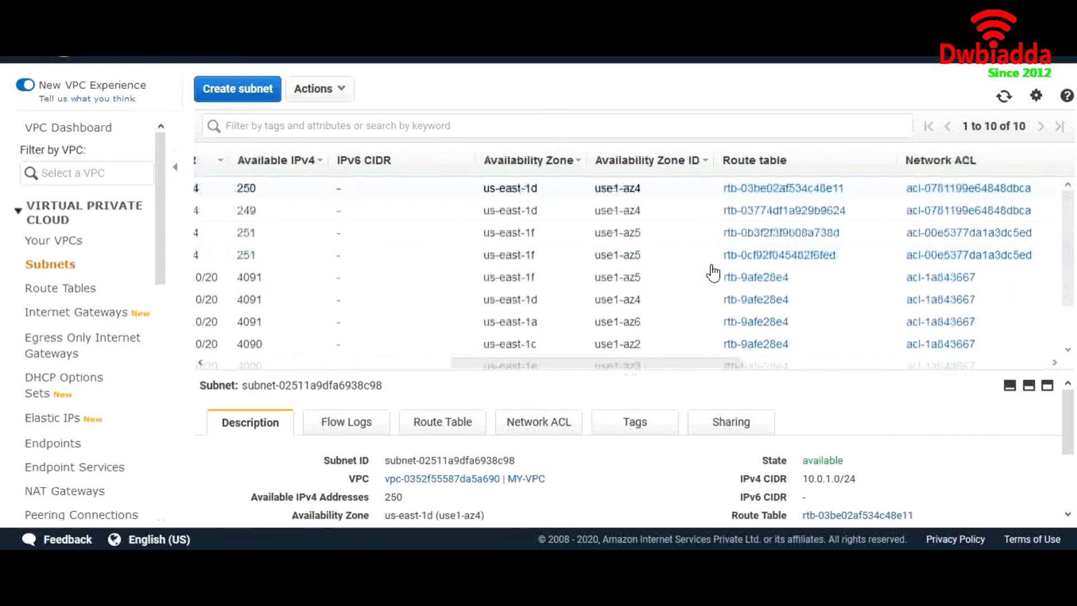
left_click(716, 190)
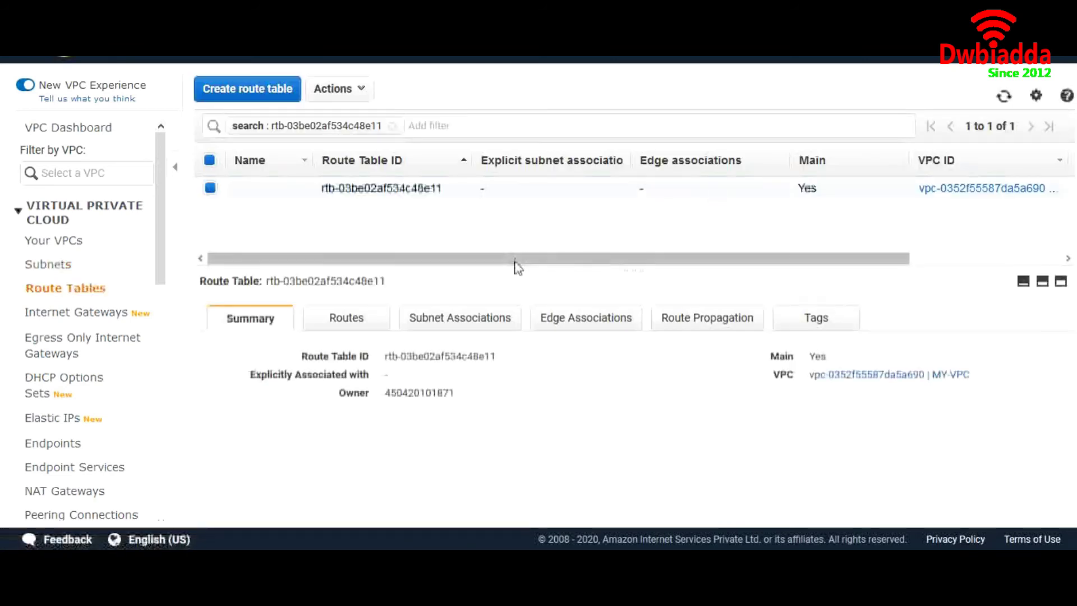
left_click(356, 329)
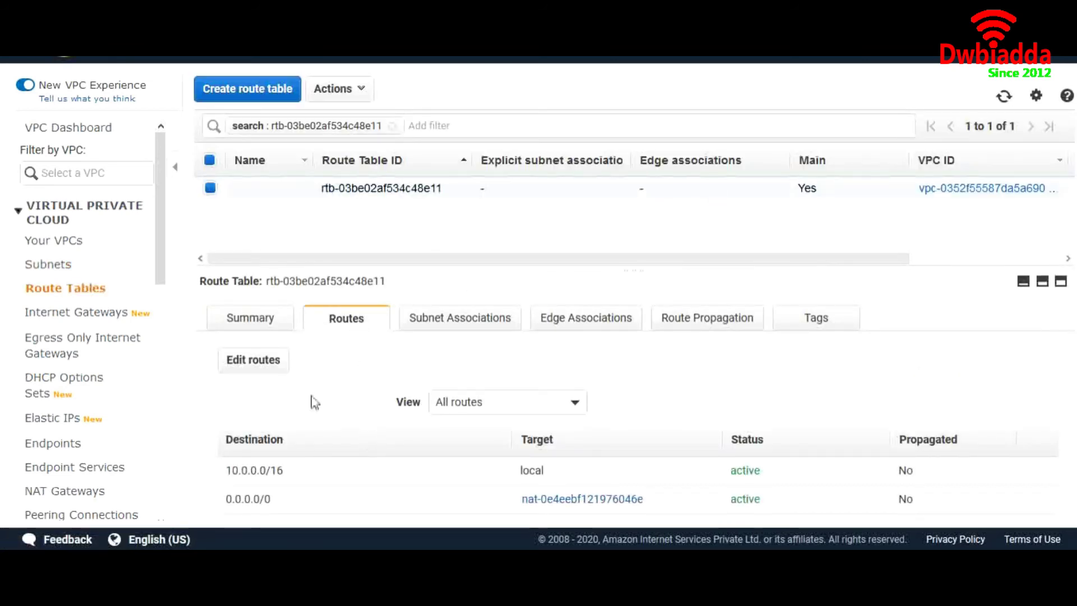
Step: Remove the 0.0.0.0/0 route to the NAT gateway from the private subnet's route table and save the routes
left_click(269, 366)
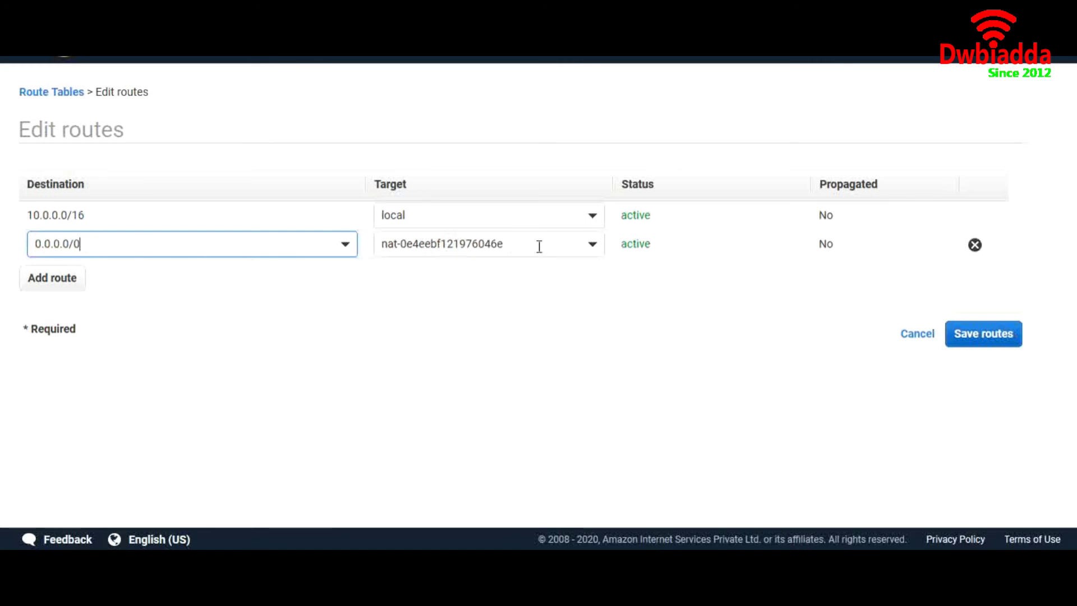
left_click(976, 247)
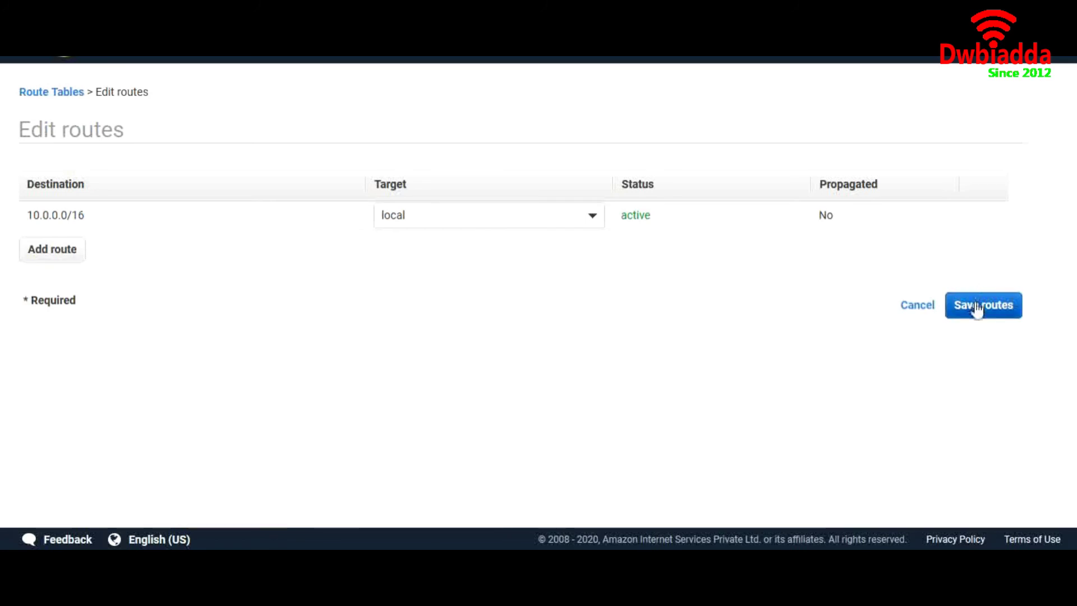
left_click(976, 306)
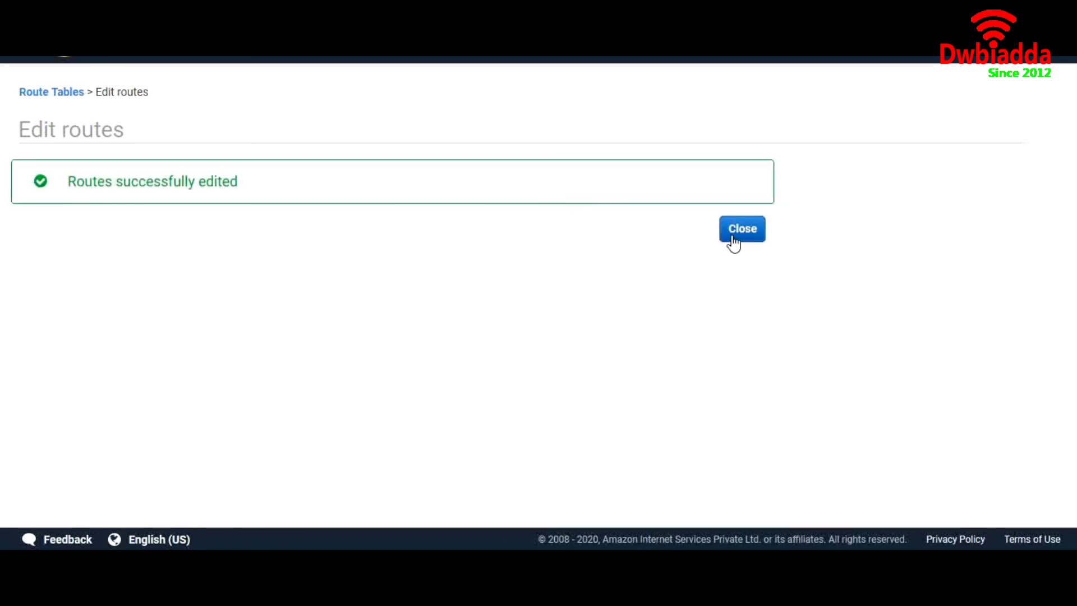
left_click(742, 229)
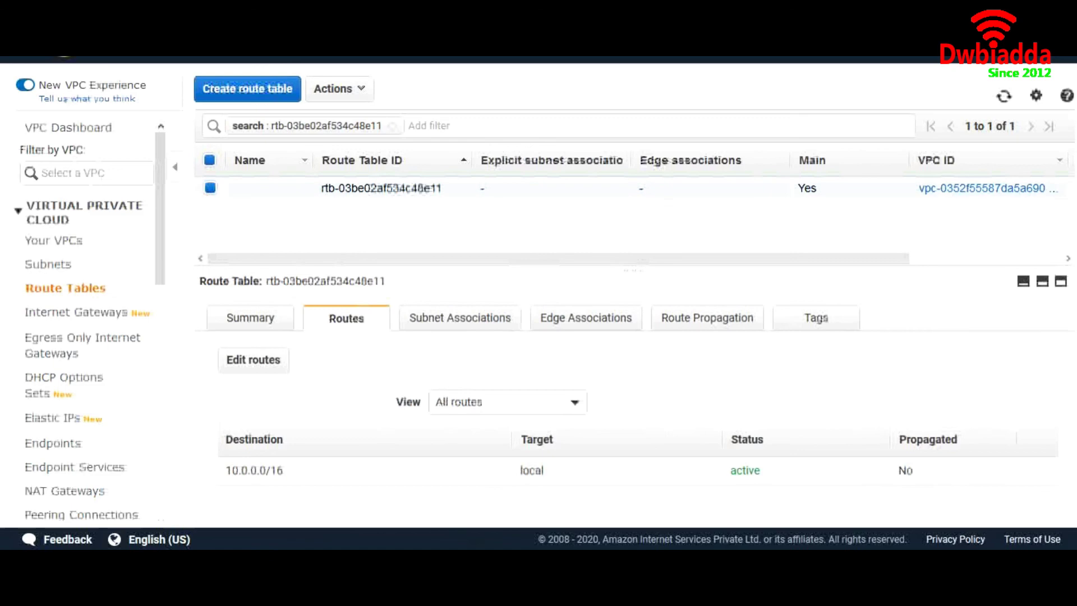
Step: In the private instance's terminal session, retest internet access with curl google.com and ping google.com, stopping each command
mouse_move(487, 547)
left_click(532, 493)
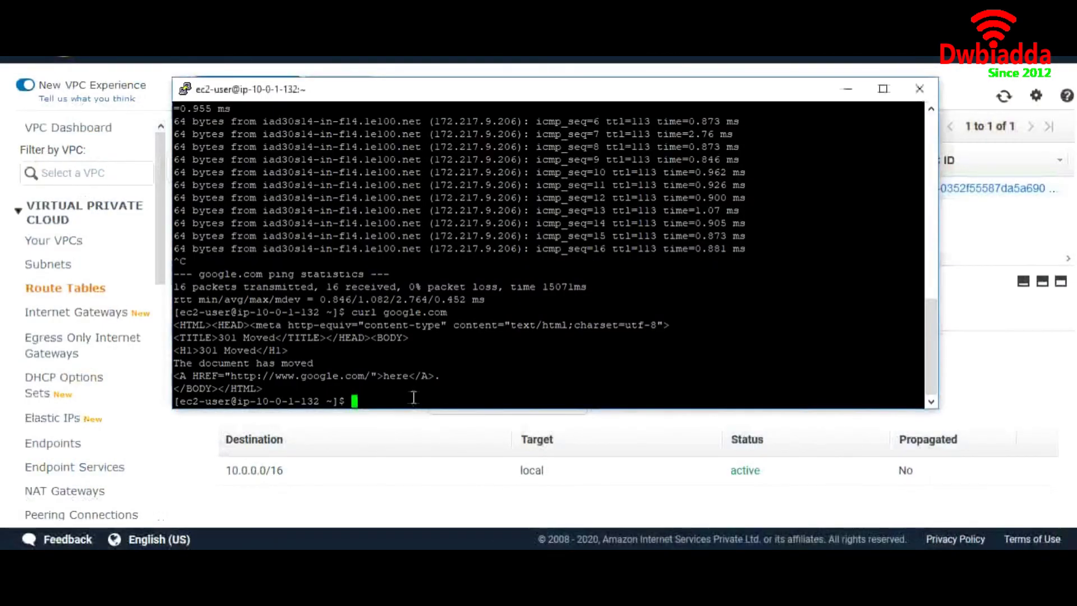
type("curl google.com")
key("Return")
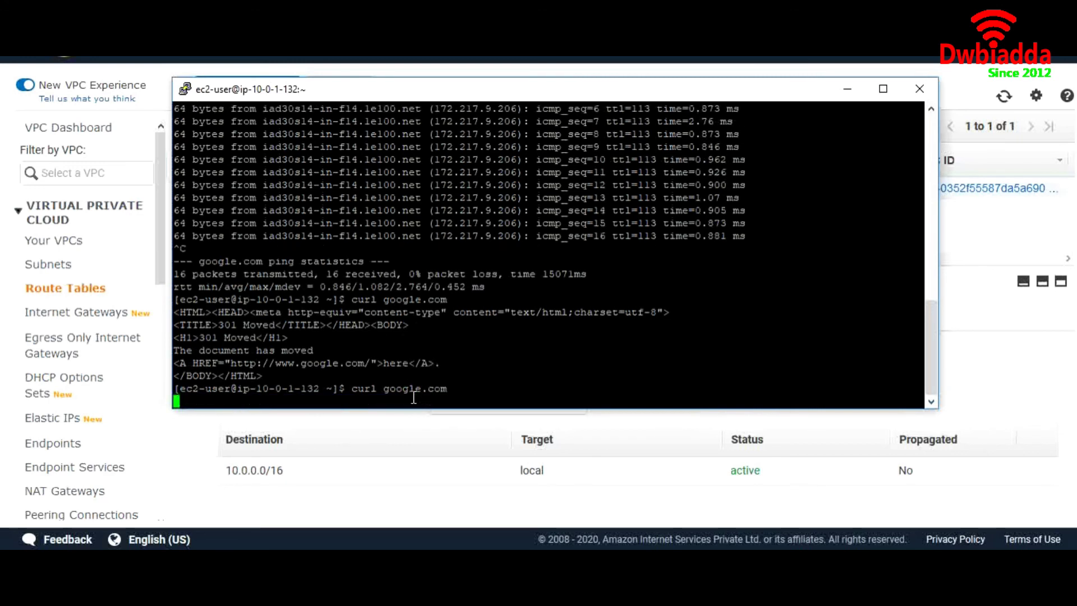
key("ctrl+c")
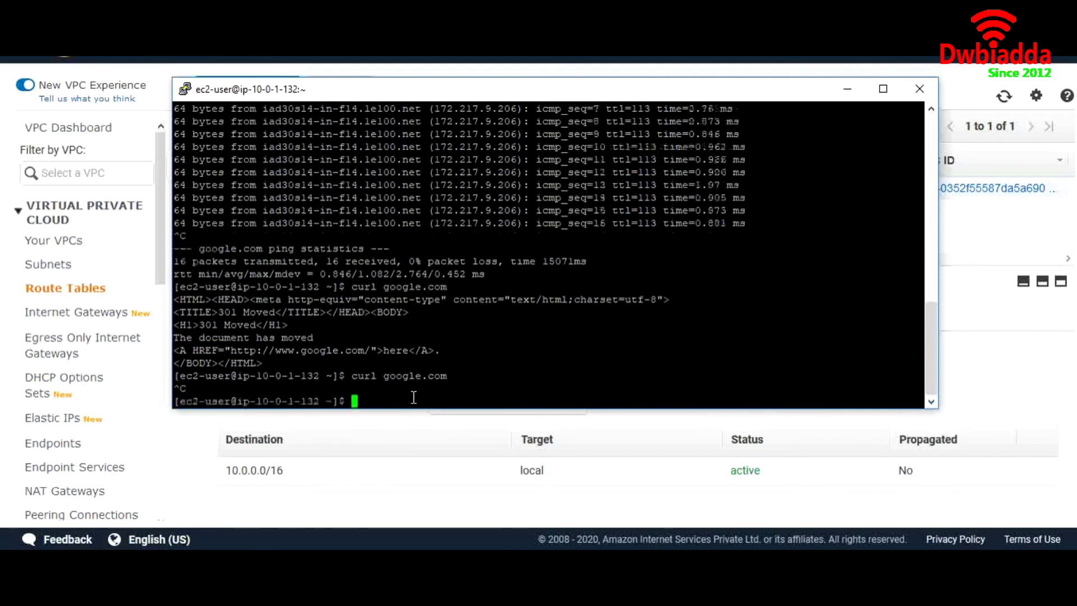
key("Return")
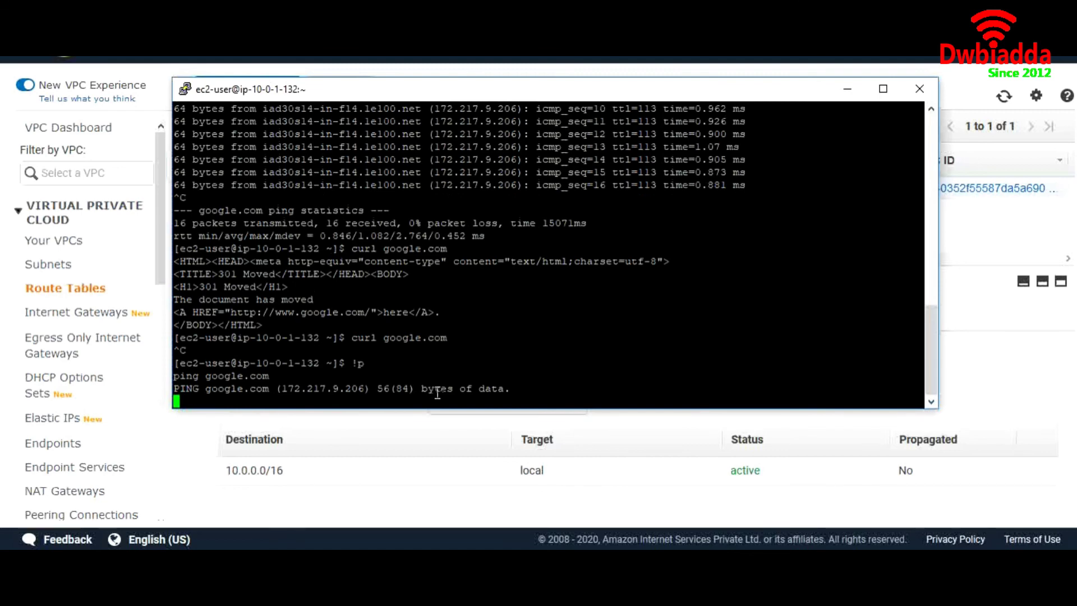
key("ctrl+c")
Step: Back in the AWS console, add a 0.0.0.0/0 route targeting NAT gateway nat-0e4eebf121976046e to the route table and save it
left_click(847, 88)
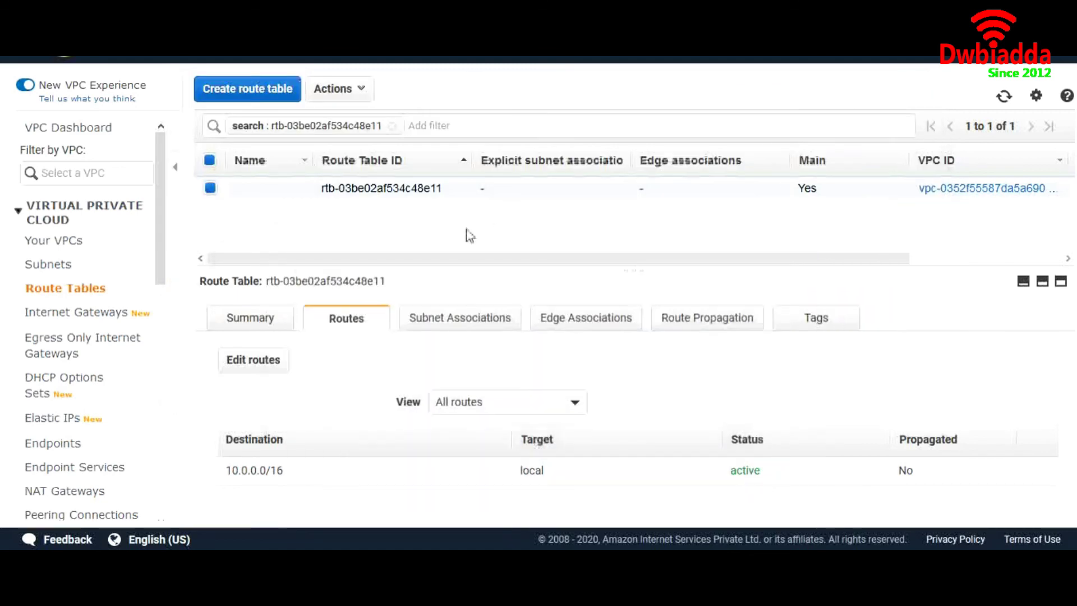
left_click(265, 371)
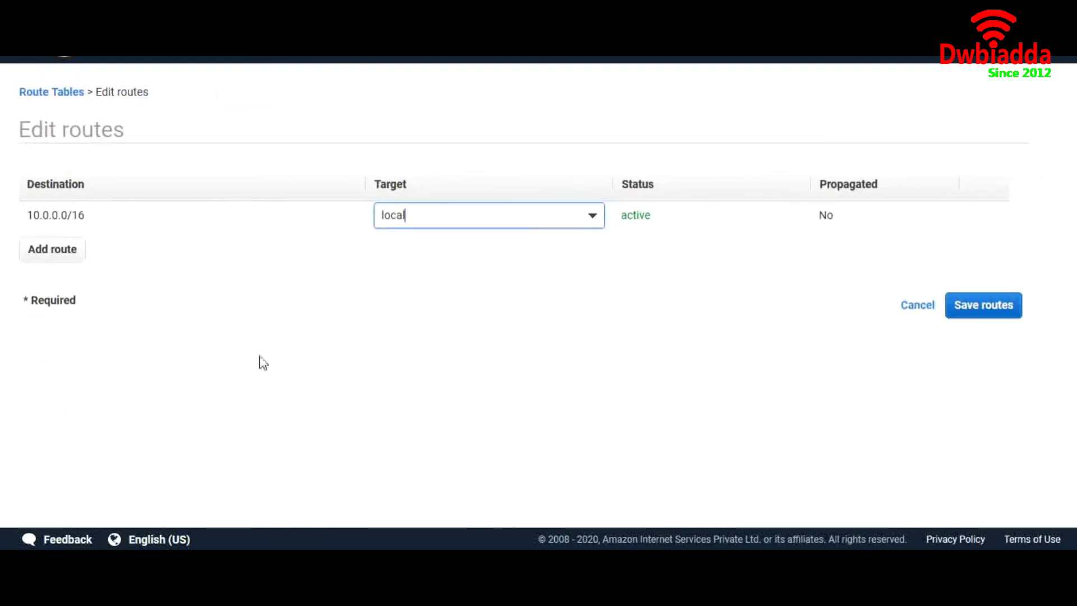
left_click(67, 251)
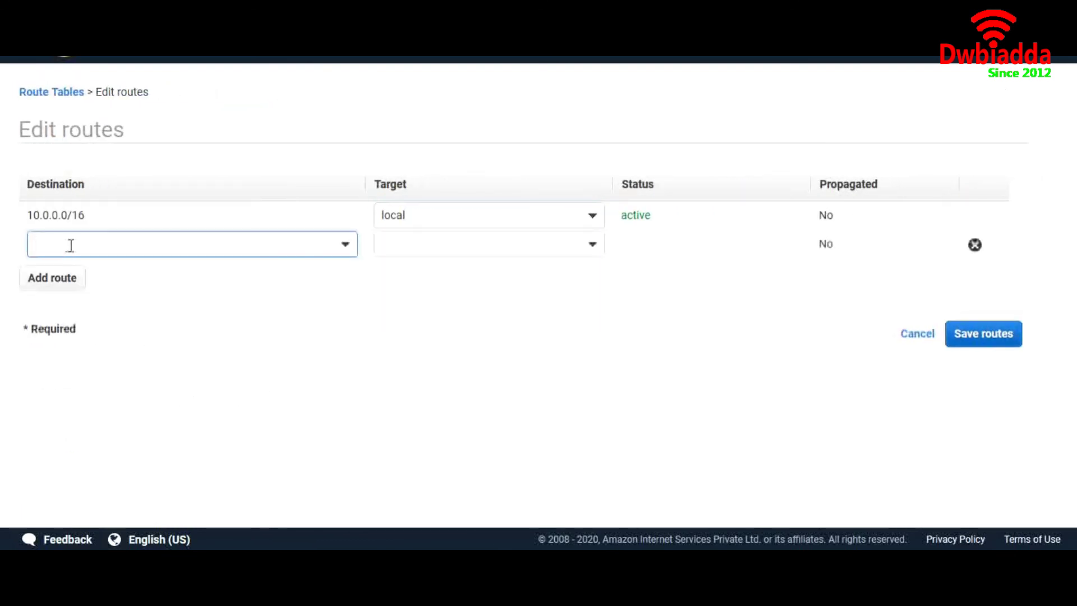
type("0.")
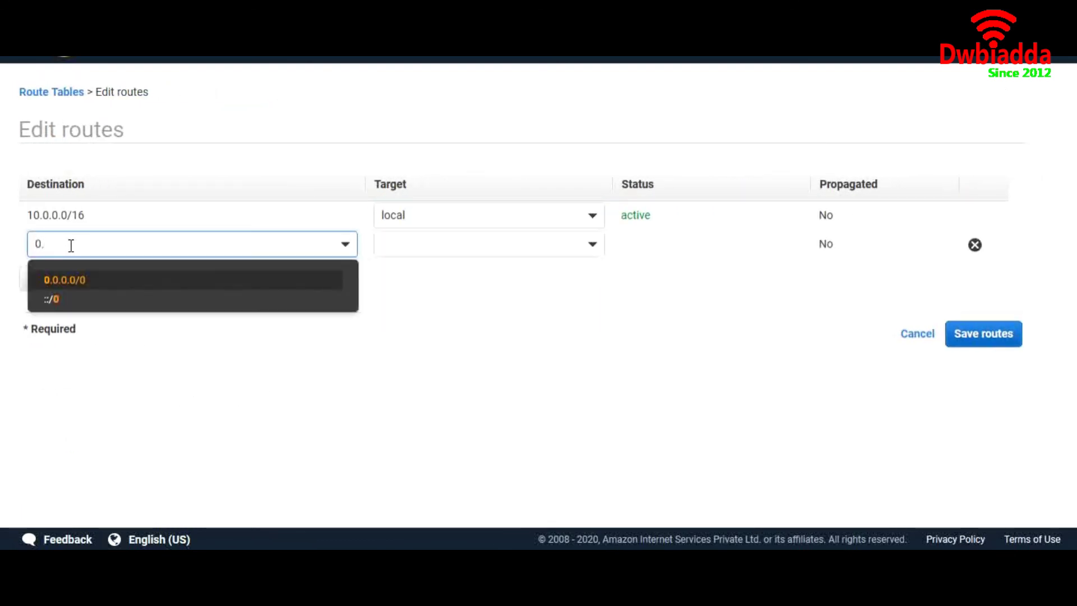
left_click(78, 291)
left_click(408, 239)
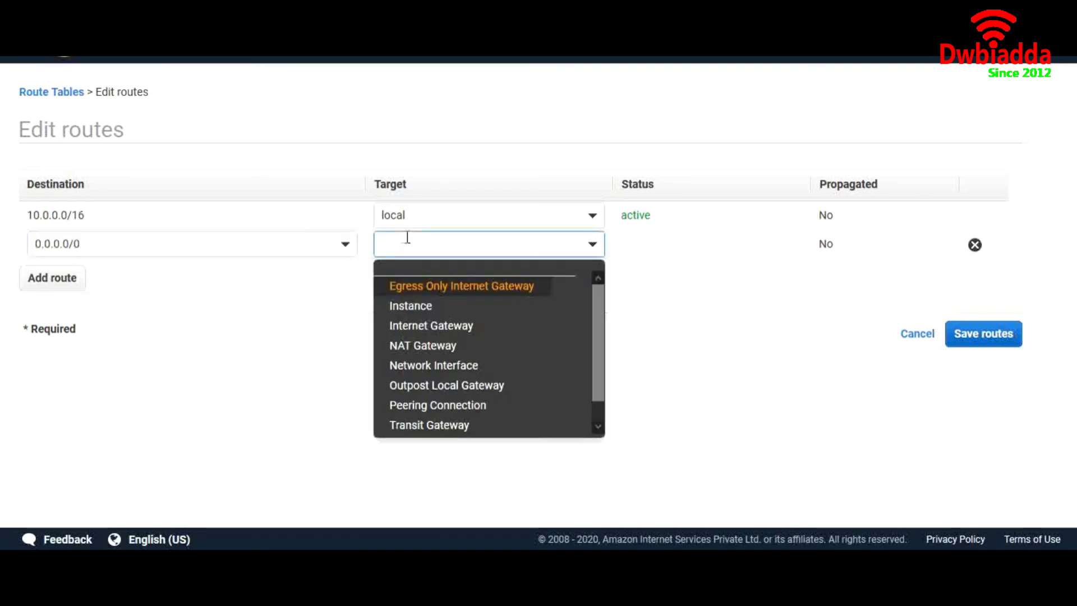
left_click(430, 343)
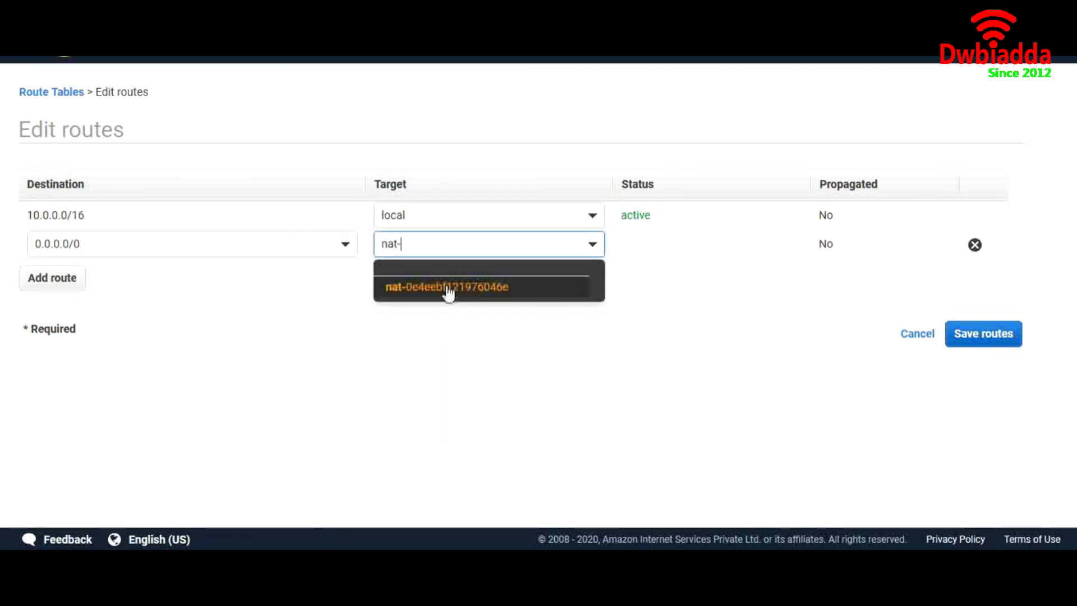
left_click(445, 290)
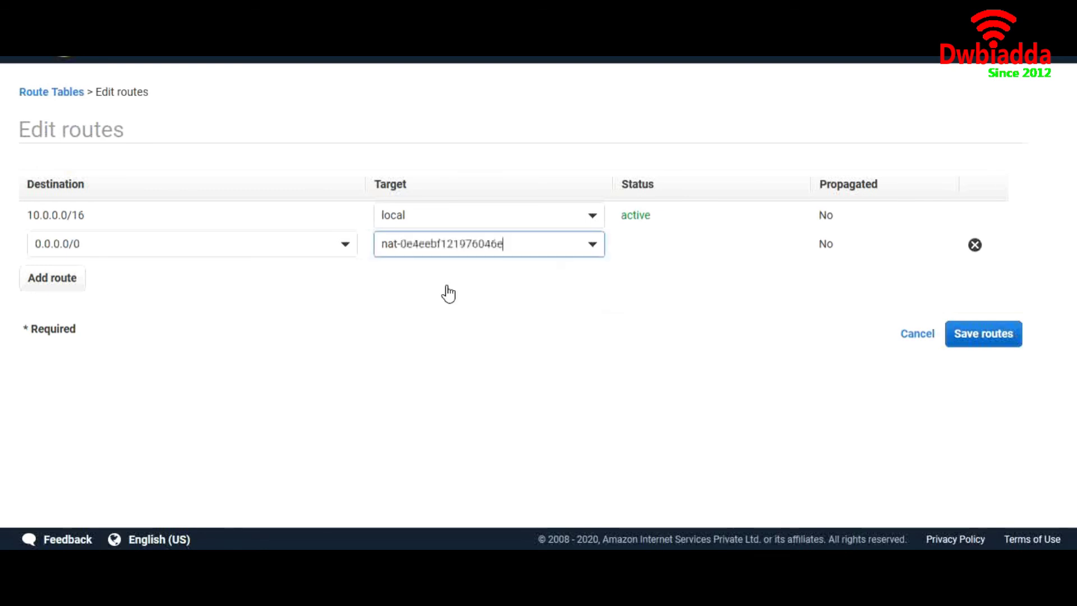
left_click(971, 336)
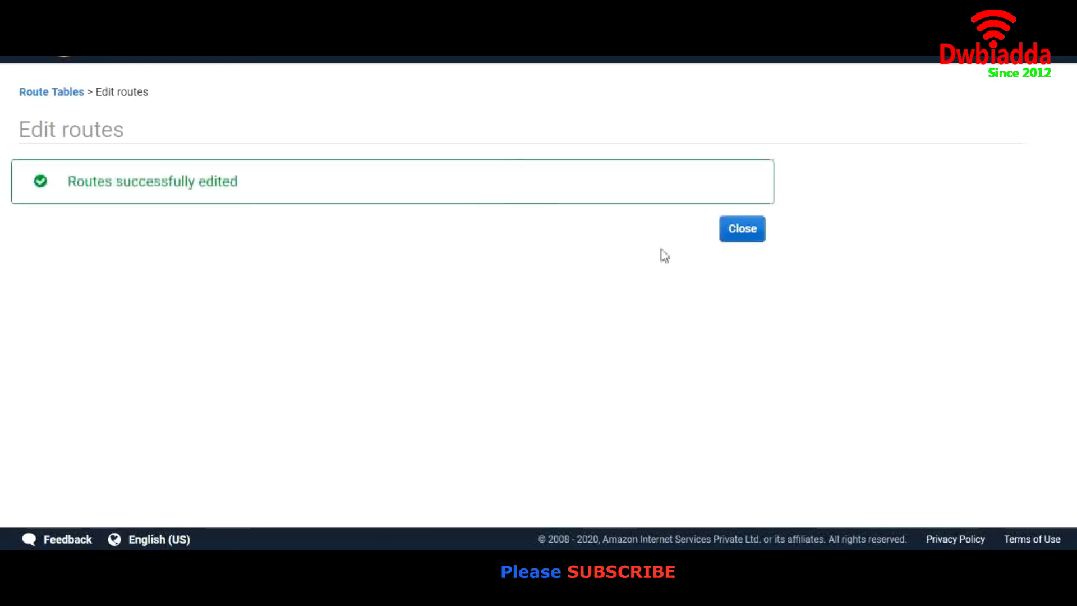
left_click(738, 242)
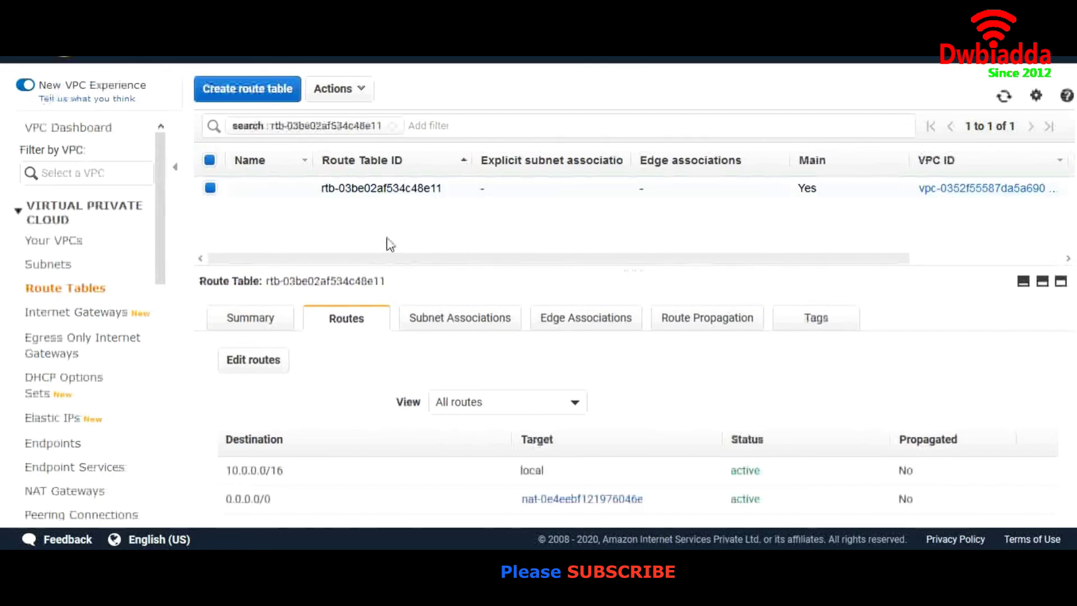
Step: Return to the private instance's terminal session and ping google.com again over the restored NAT route
mouse_move(486, 595)
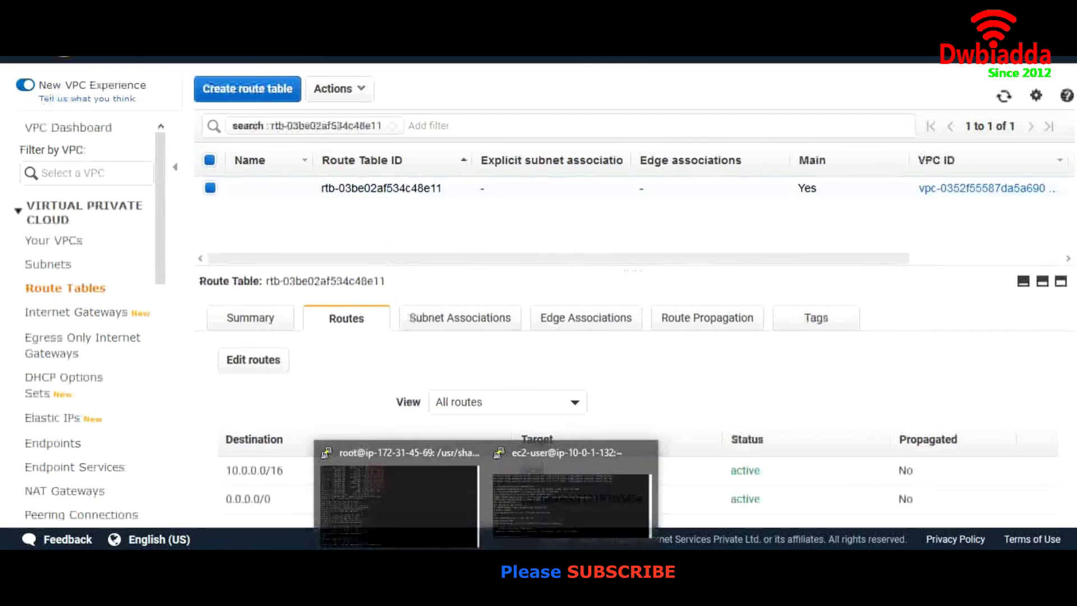
left_click(506, 506)
key("Up")
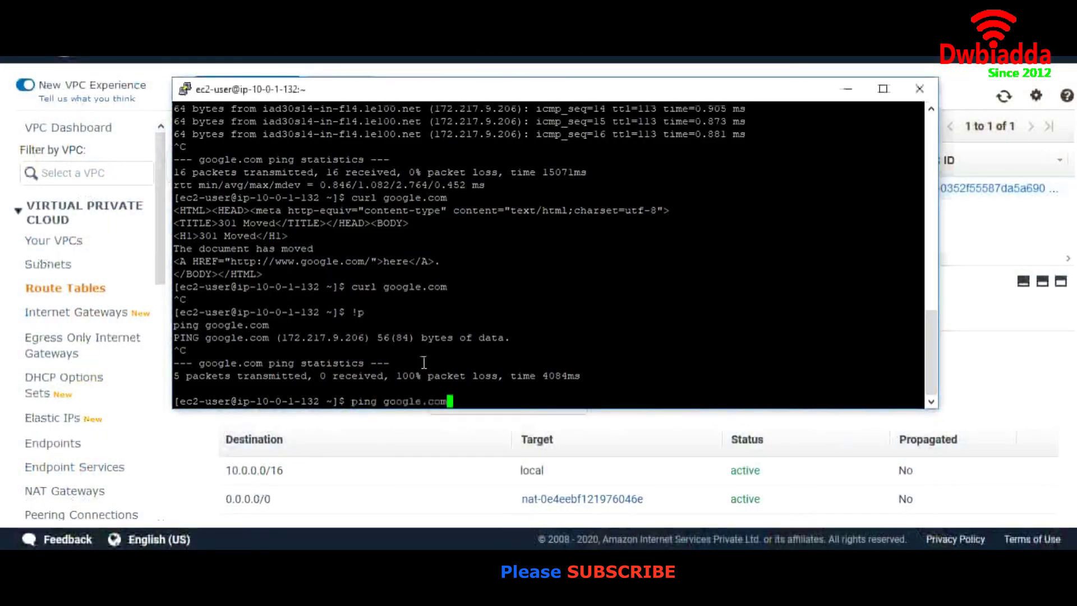
key("Return")
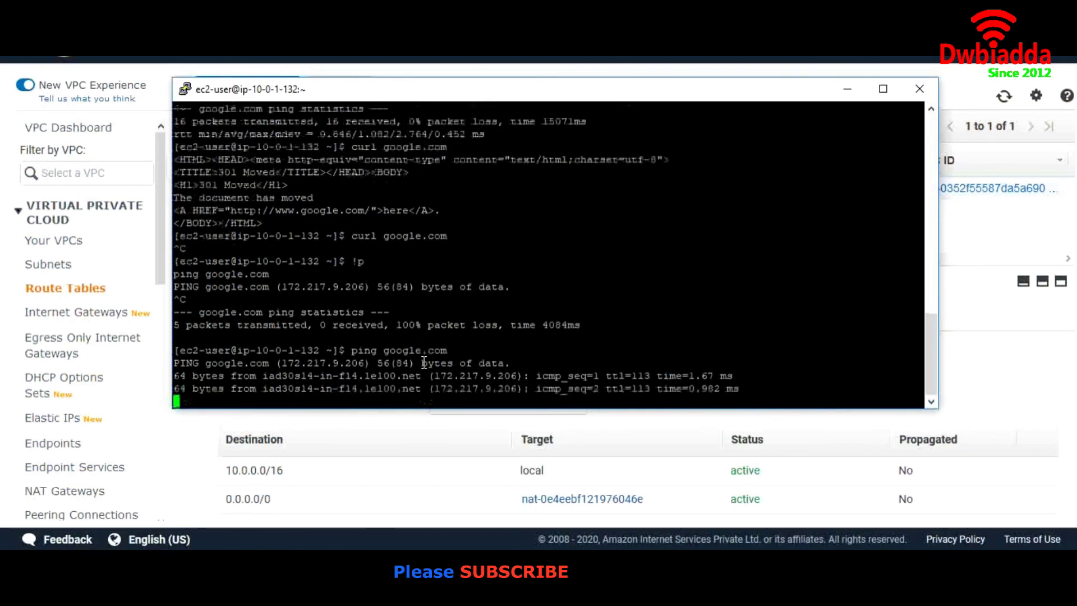